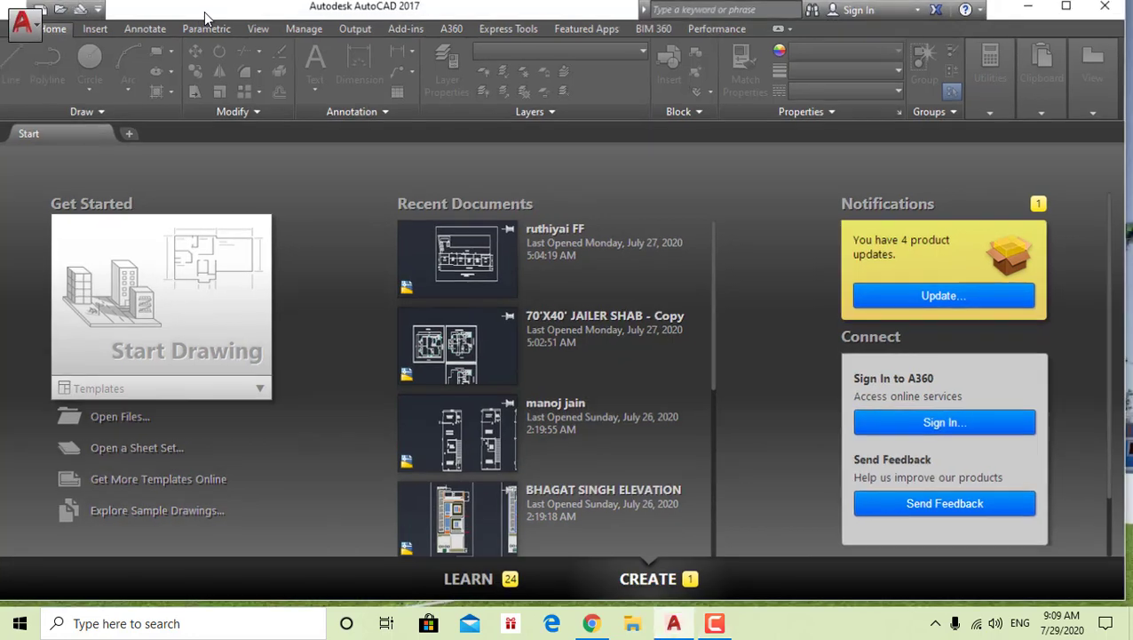
Create a new drawing from the acad template
left_click(55, 18)
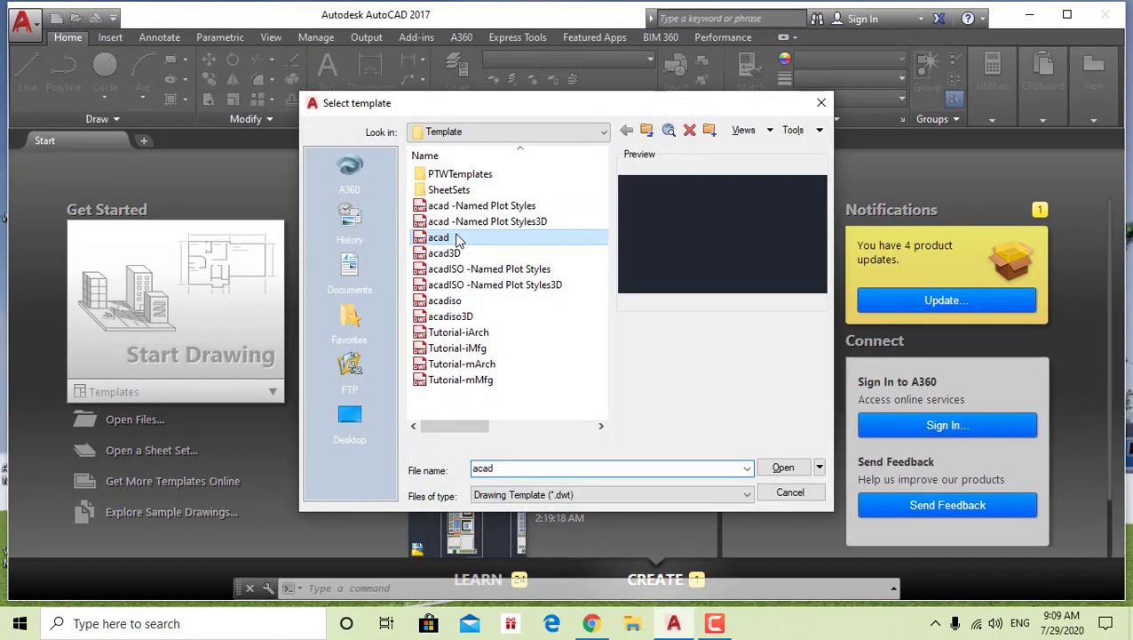
double_click(457, 240)
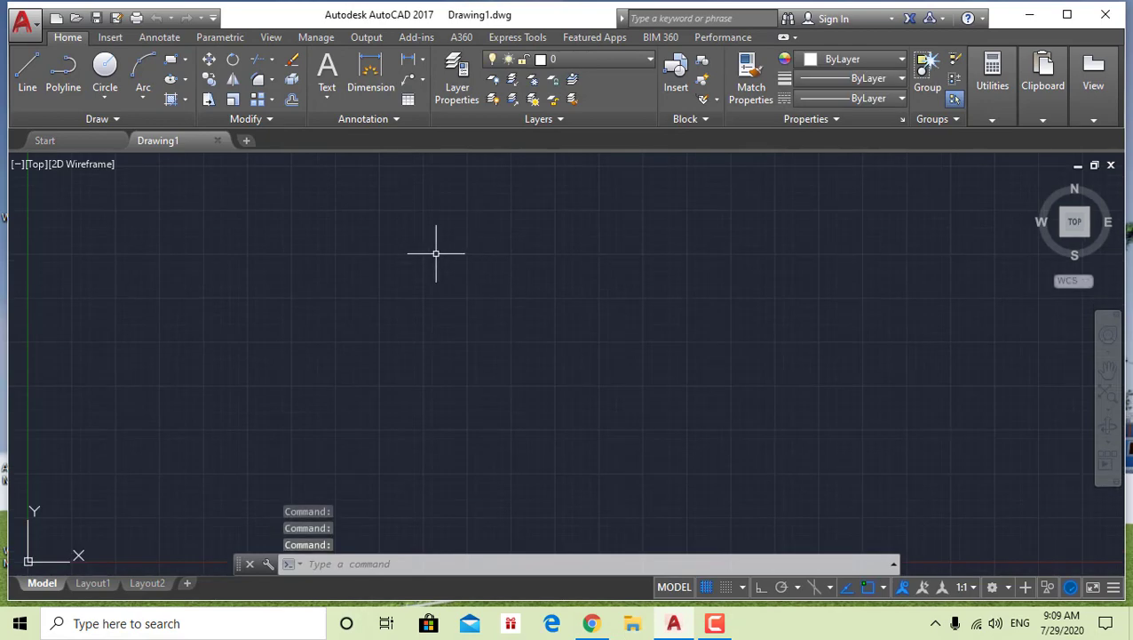
Draw a circle with a radius of 10 in the empty drawing area by specifying its centre and radius
left_click(104, 92)
left_click(106, 93)
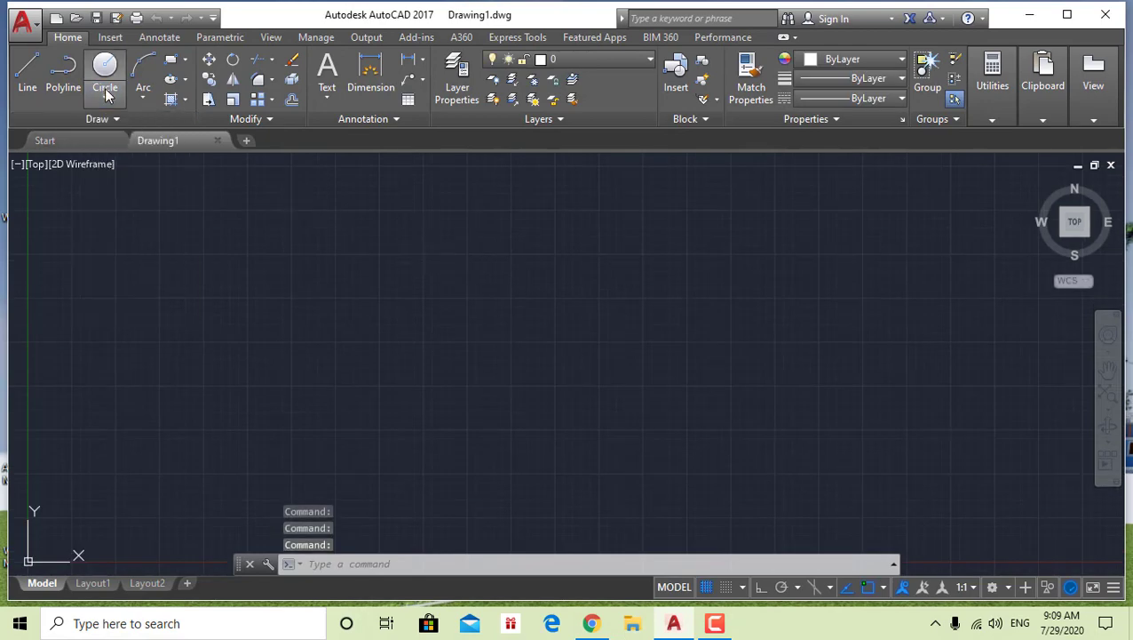
left_click(105, 92)
left_click(105, 92)
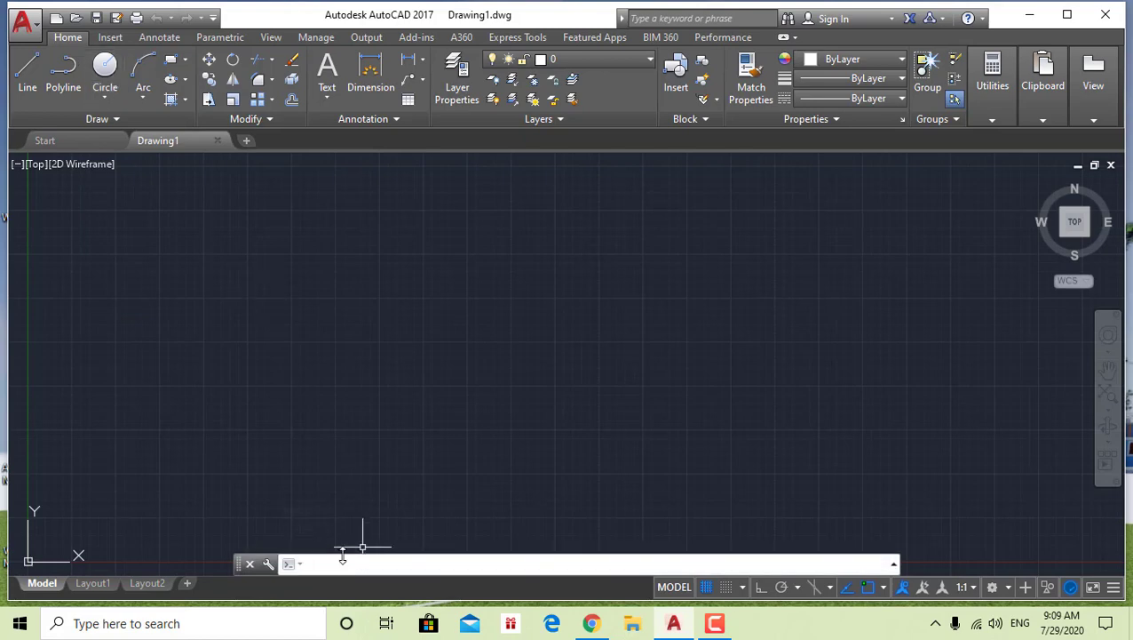
key("Return")
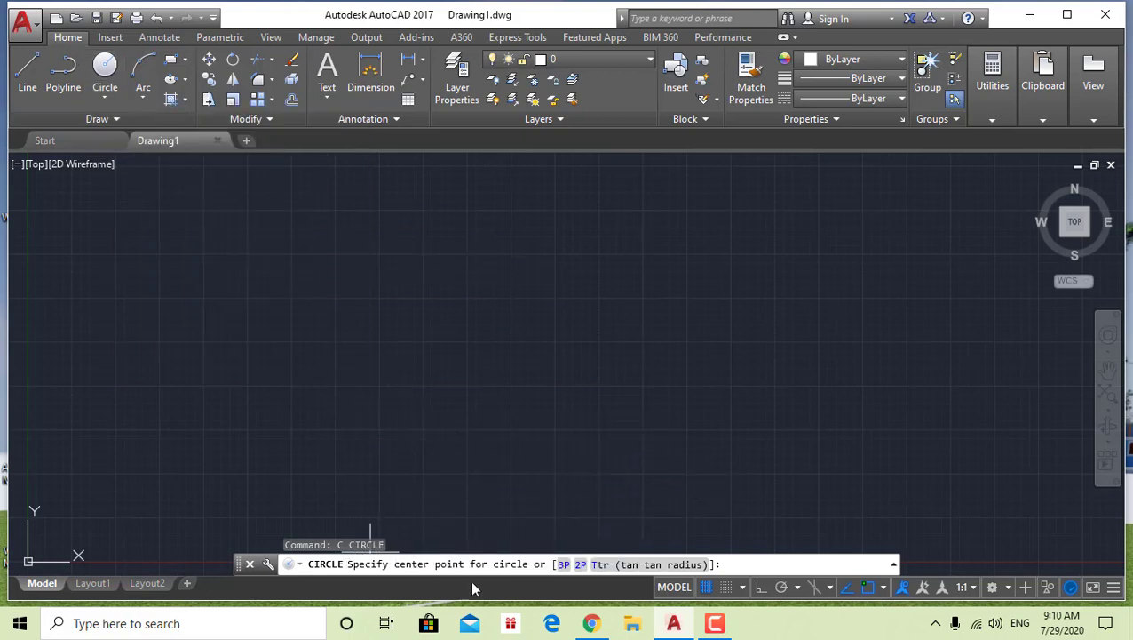
left_click(395, 326)
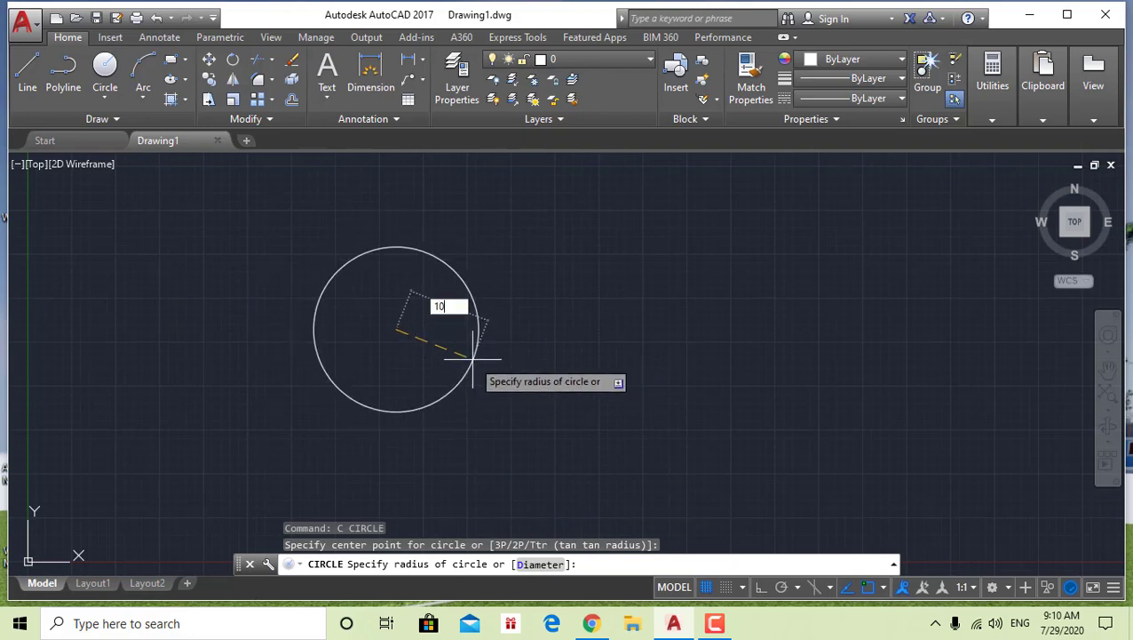
key("Return")
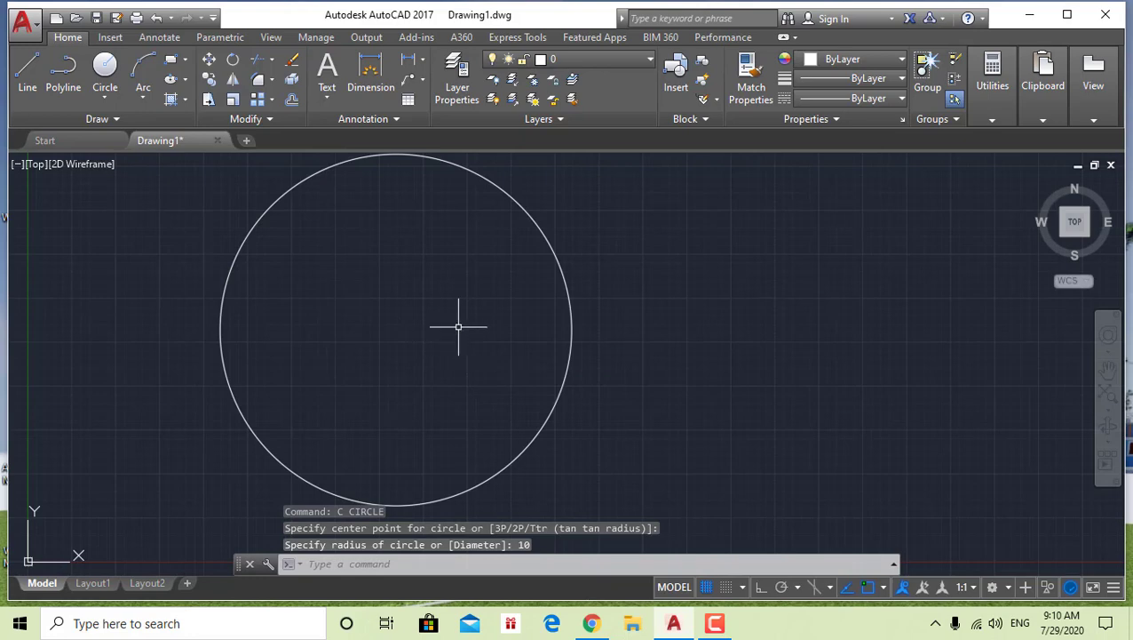
scroll(458, 326, "down", 2)
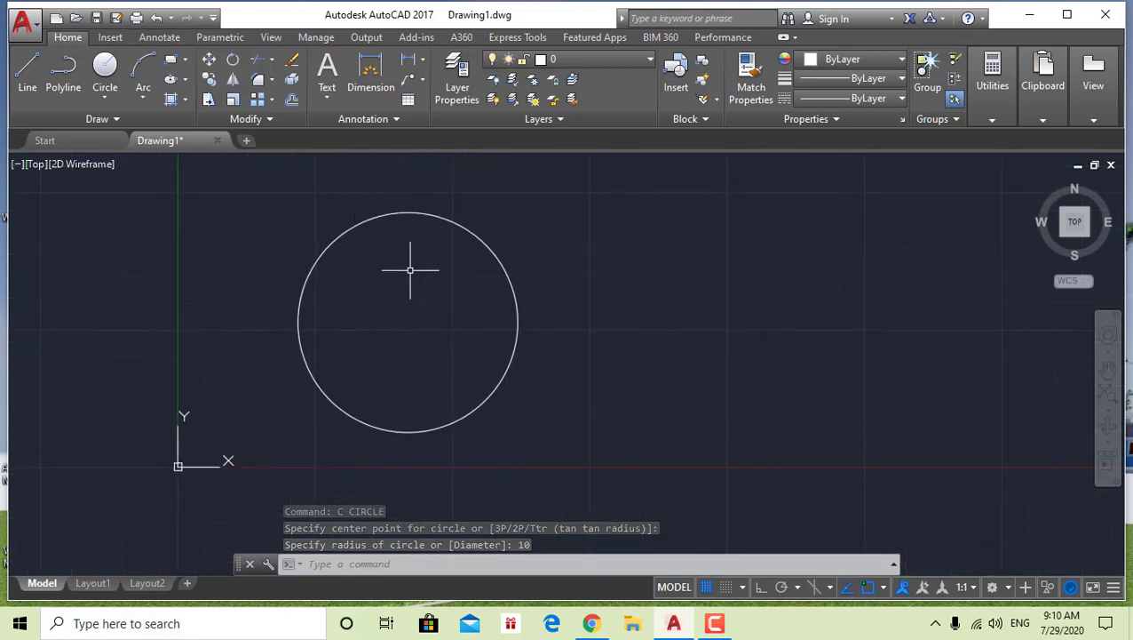
left_click(446, 221)
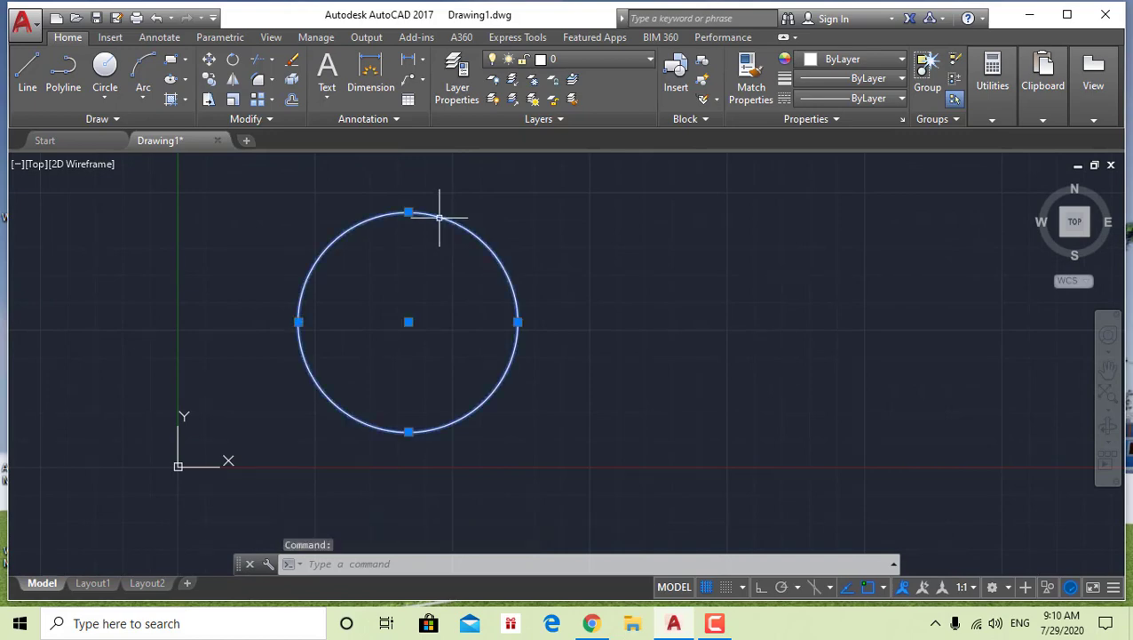
mouse_move(440, 217)
key("Escape")
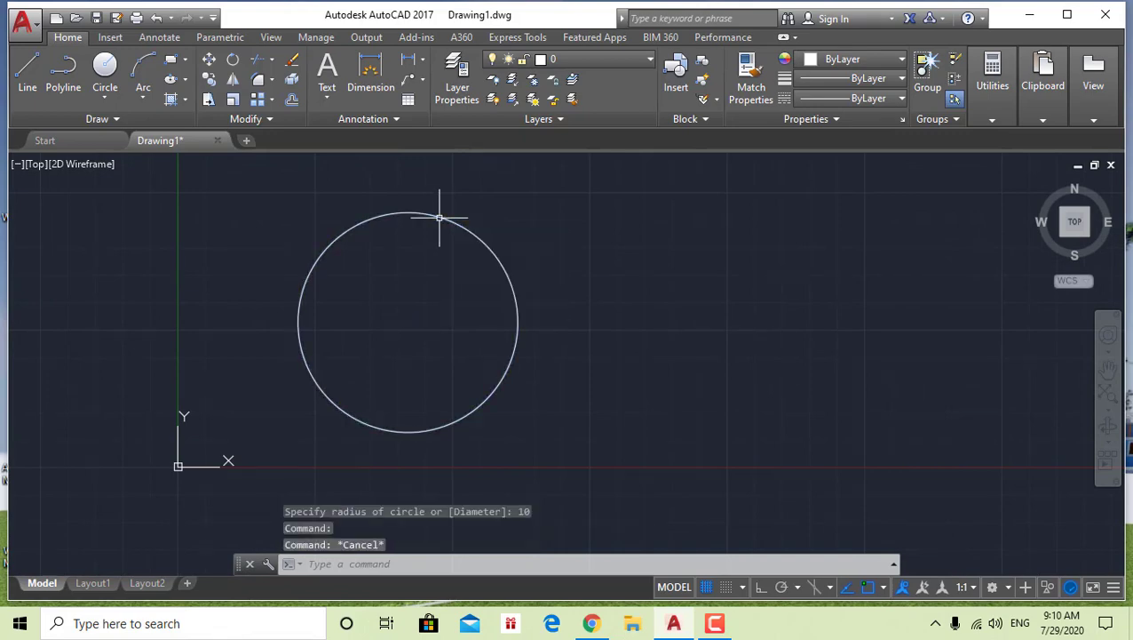
Draw a second circle to the right of the first one, using the Diameter option with a diameter of 10
scroll(433, 215, "down", 2)
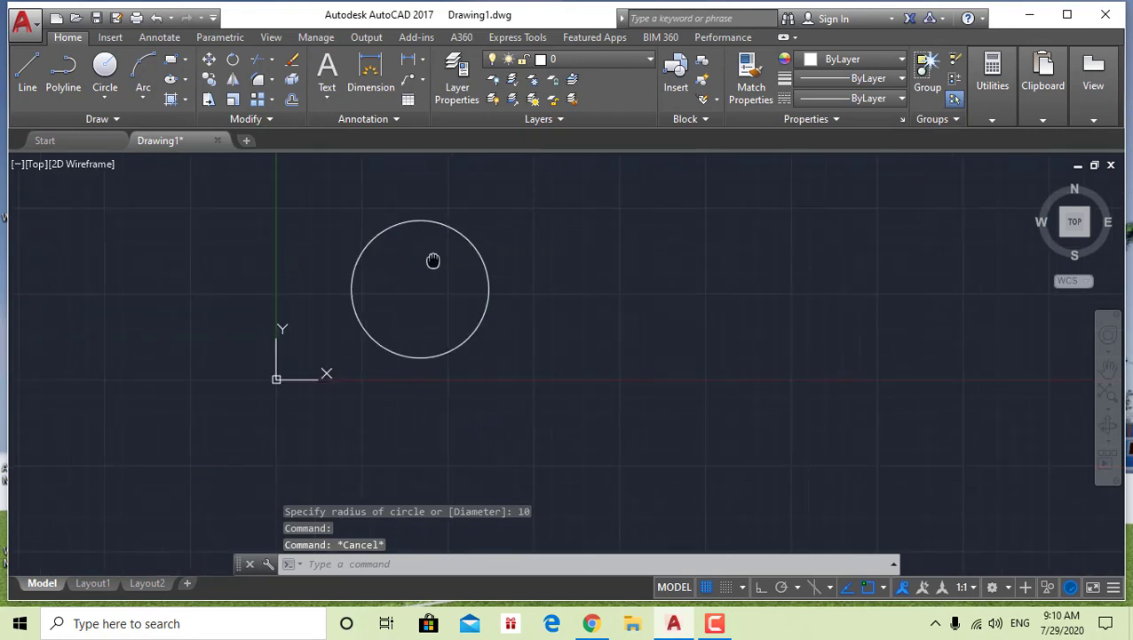
middle_click_drag(435, 258, 375, 271)
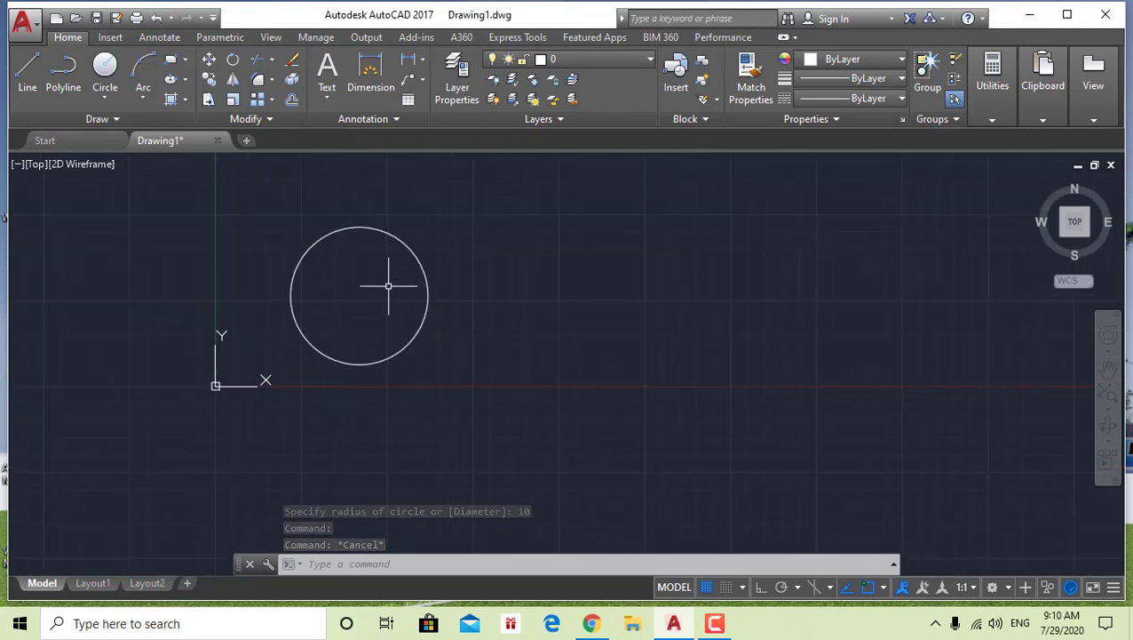
scroll(388, 286, "down", 2)
middle_click_drag(382, 286, 272, 300)
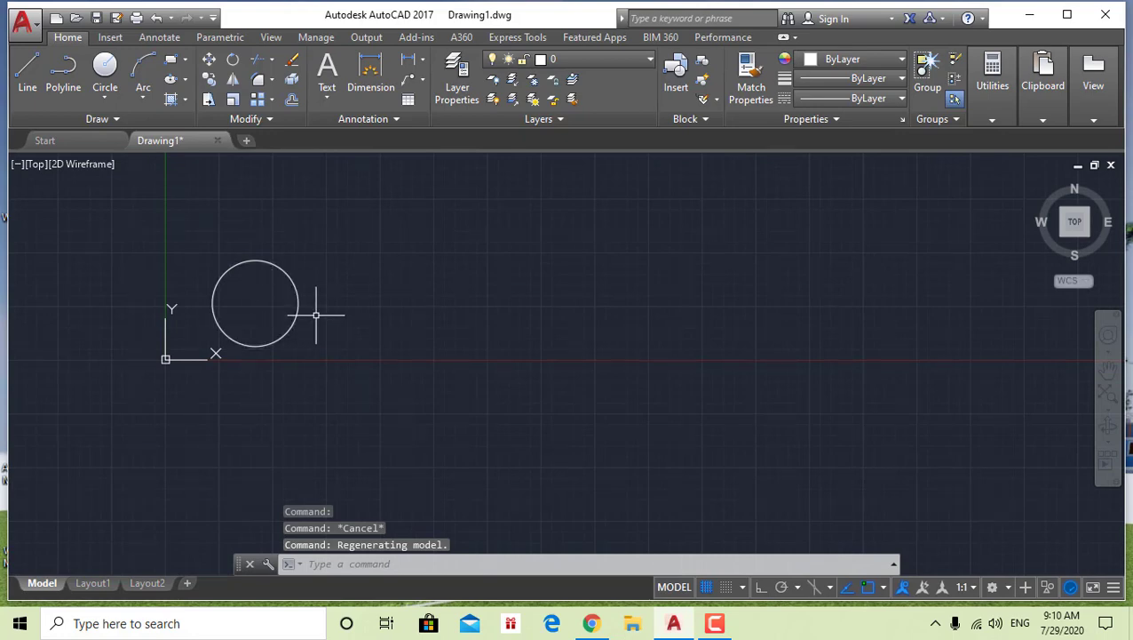
scroll(316, 315, "up", 3)
middle_click_drag(313, 313, 367, 334)
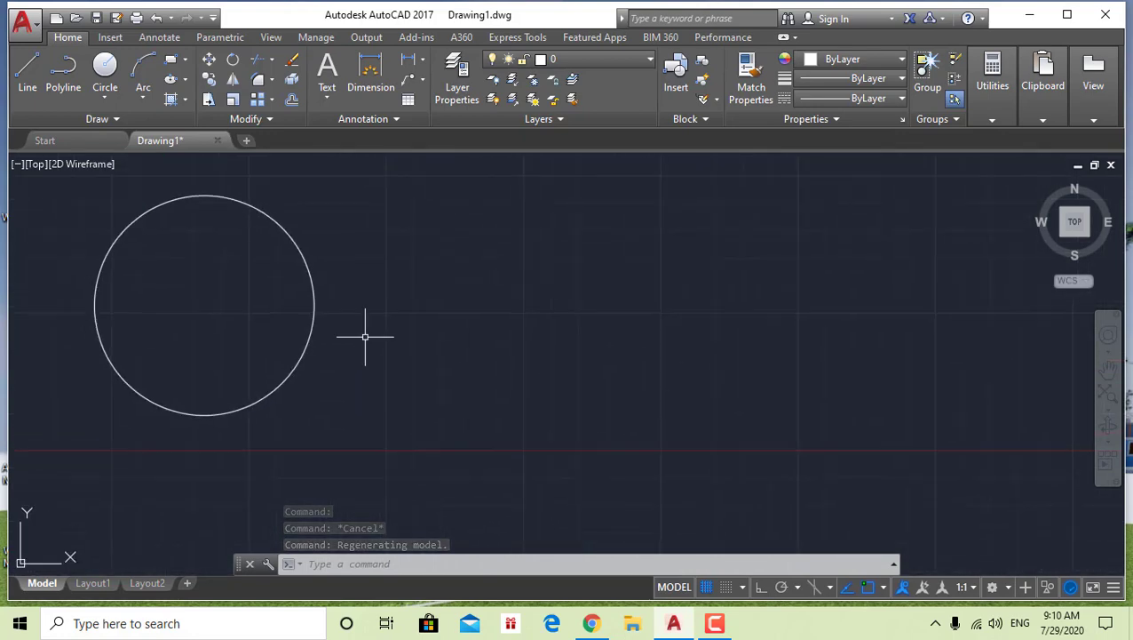
left_click(108, 96)
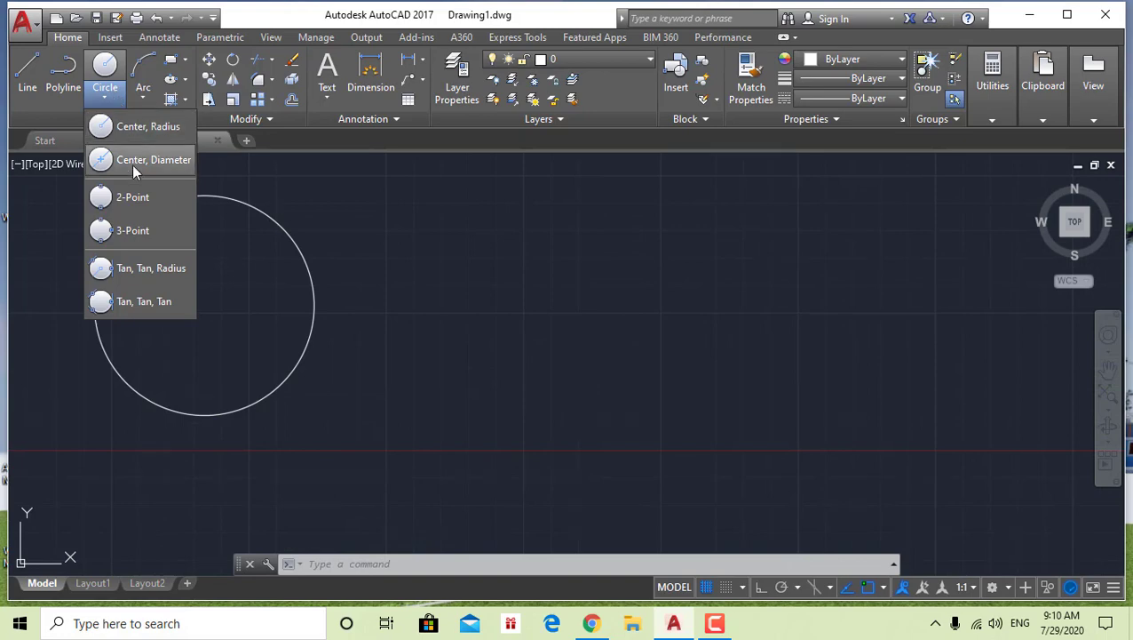
left_click(112, 100)
left_click(111, 100)
left_click(112, 100)
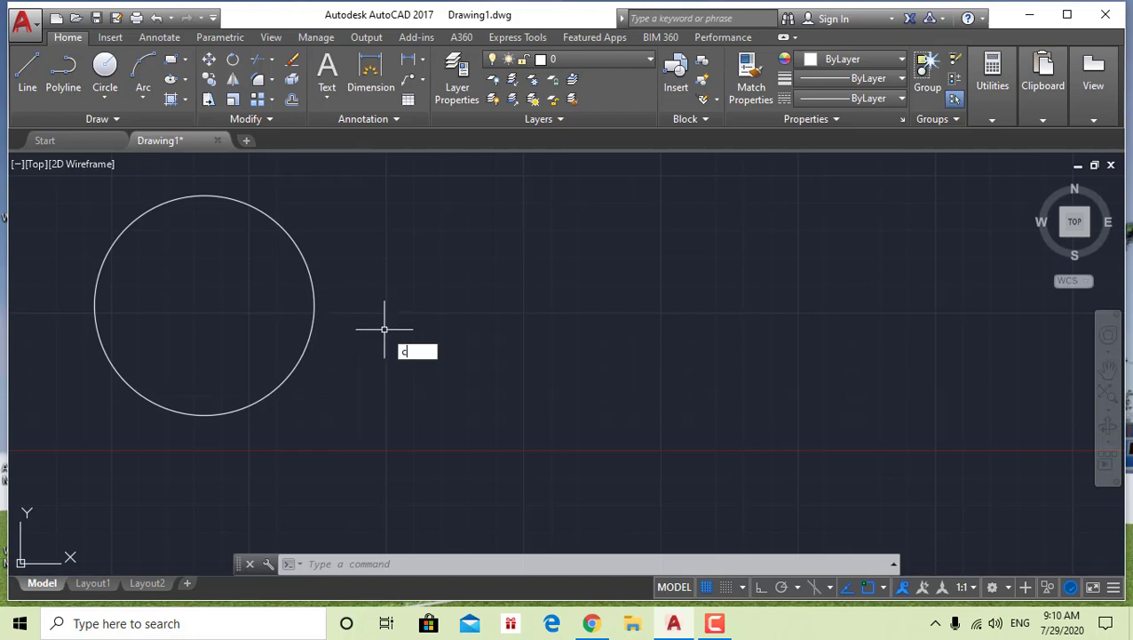
key("Return")
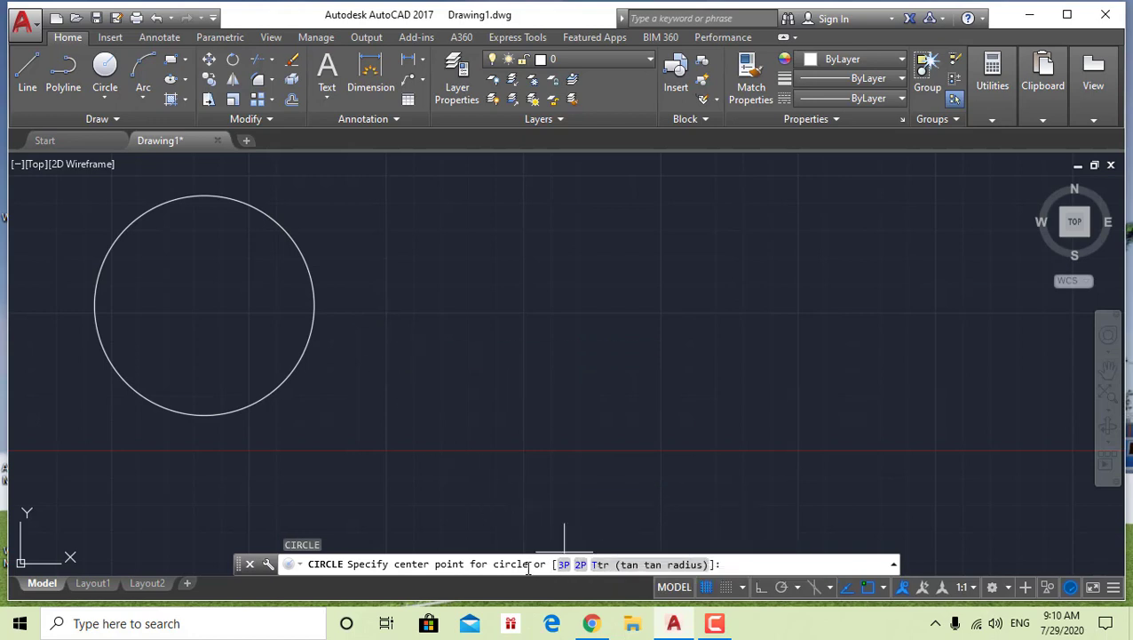
left_click(504, 357)
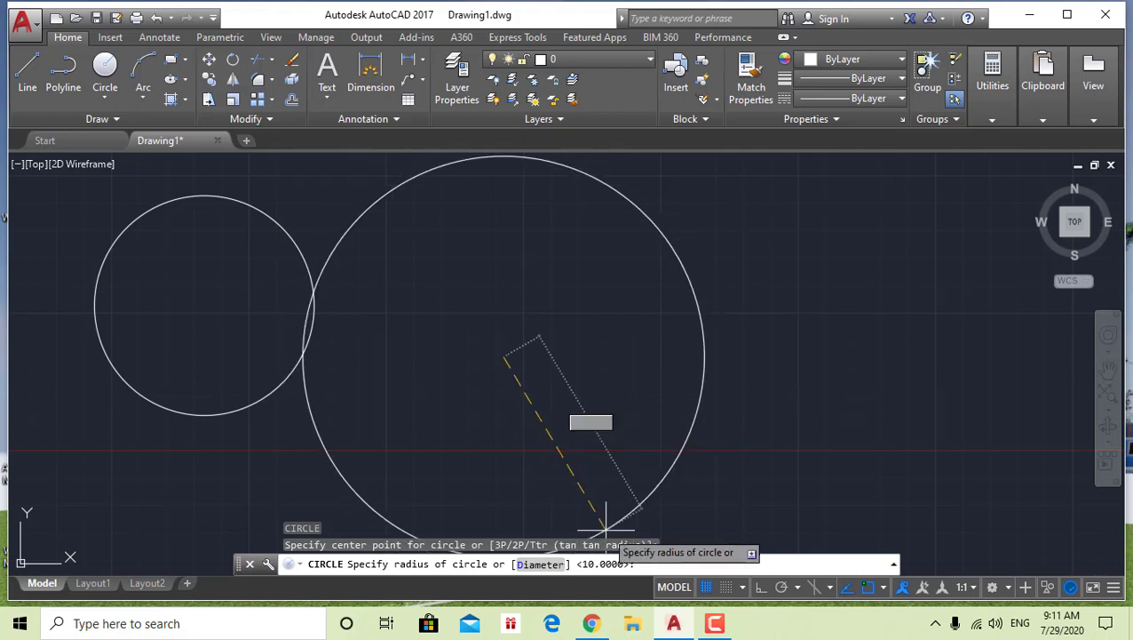
type("D")
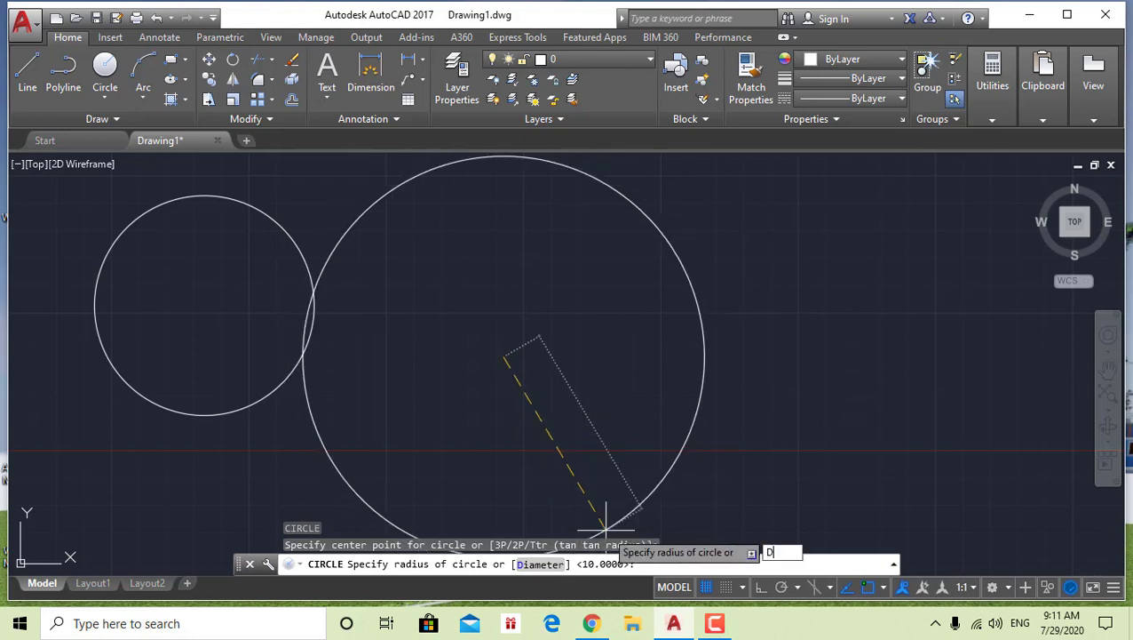
key("Return")
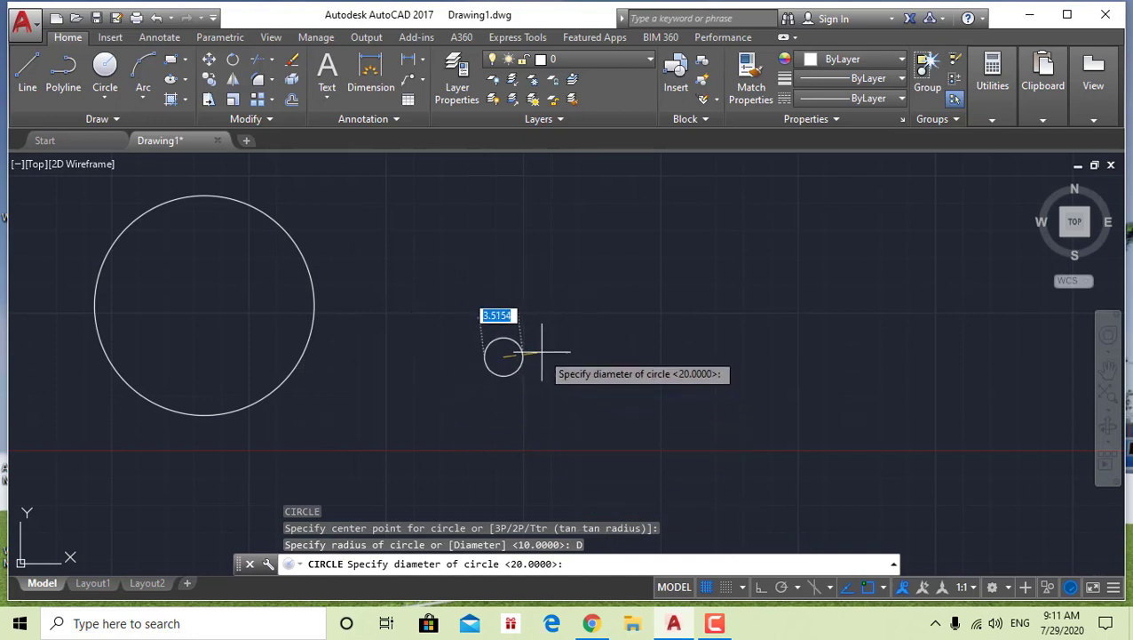
type("1")
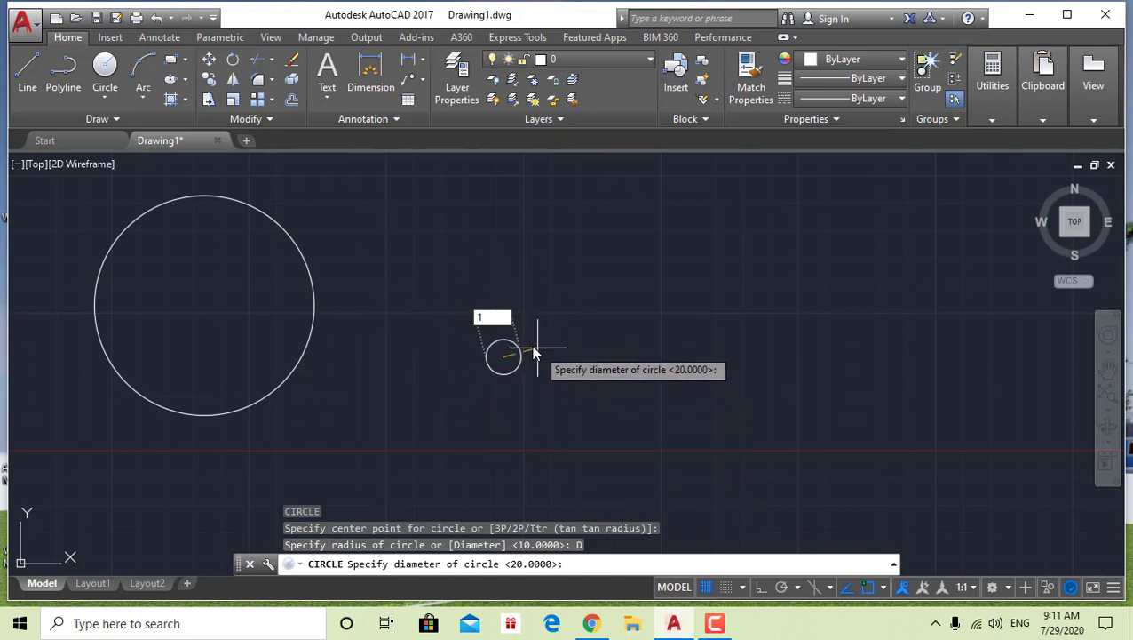
type("0")
key("Return")
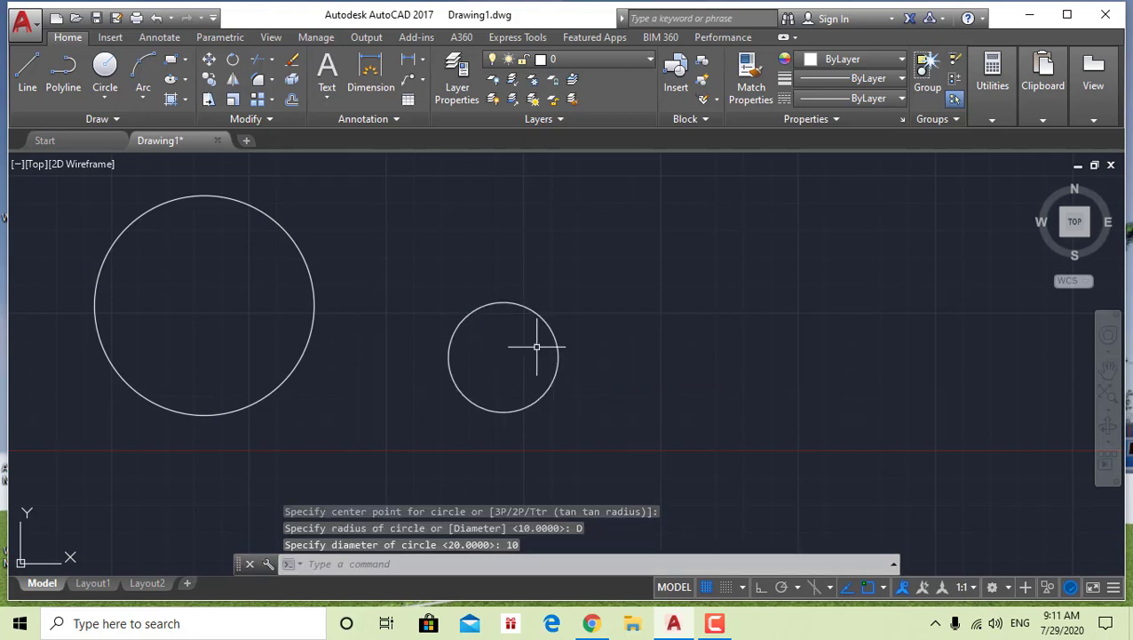
left_click(305, 306)
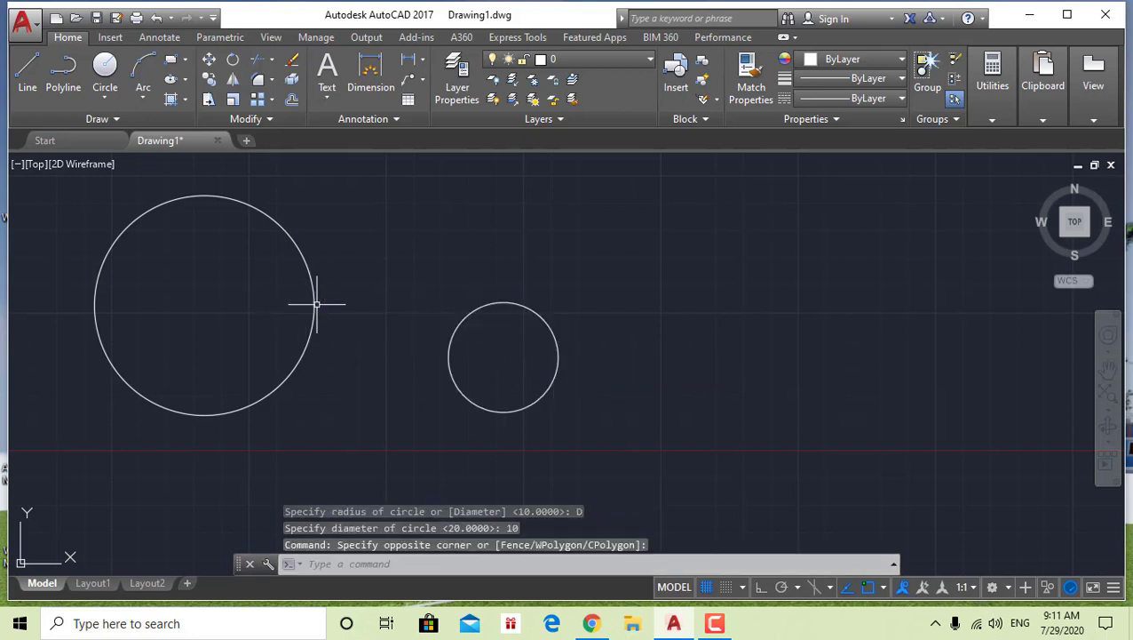
left_click(315, 304)
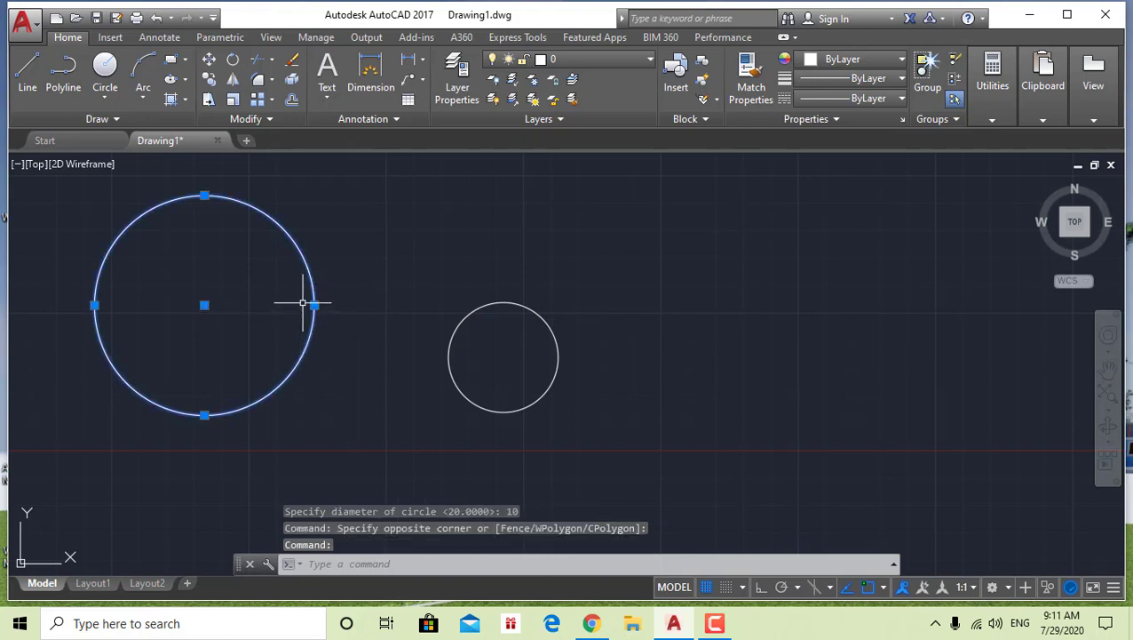
left_click(525, 300)
left_click(524, 305)
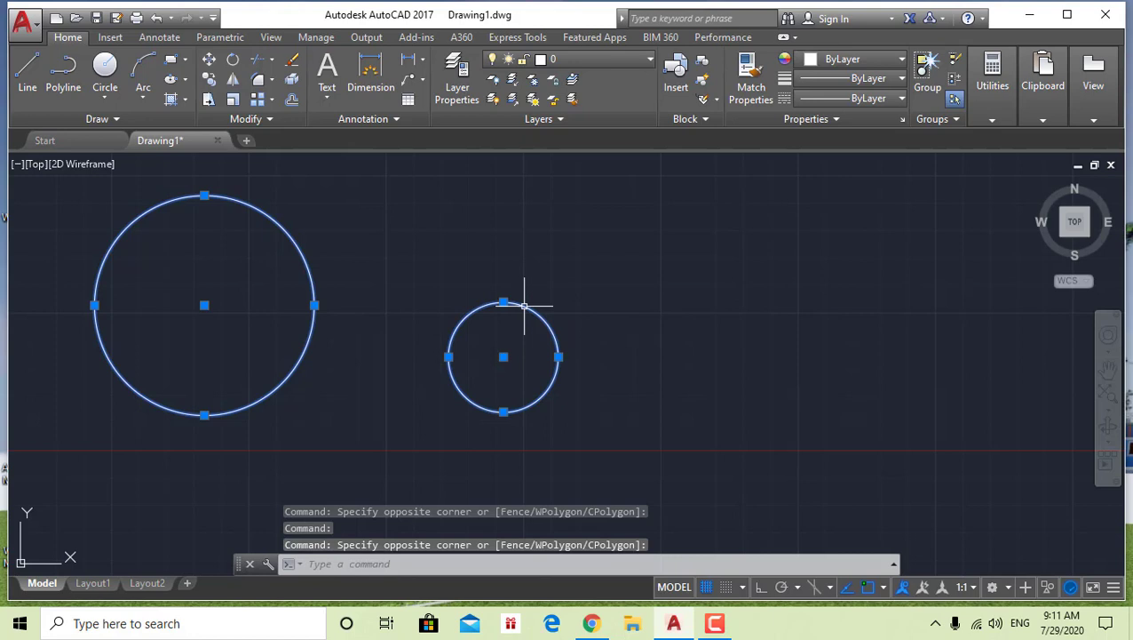
key("Escape")
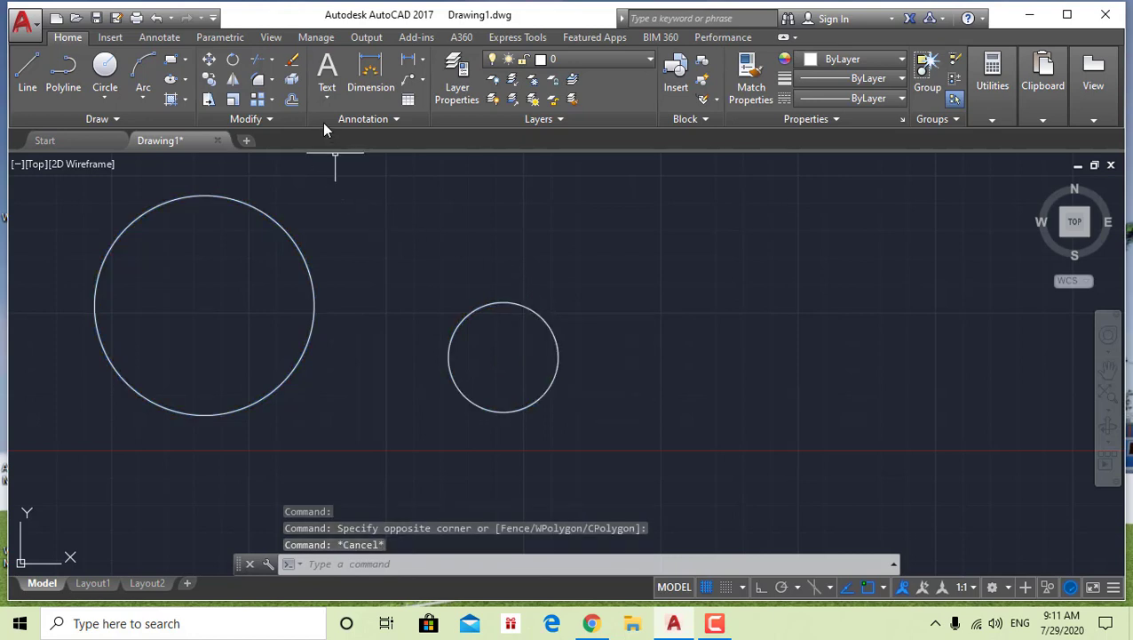
Add a radius dimension to the larger circle, with its text outside the circle's upper-right edge
left_click(423, 78)
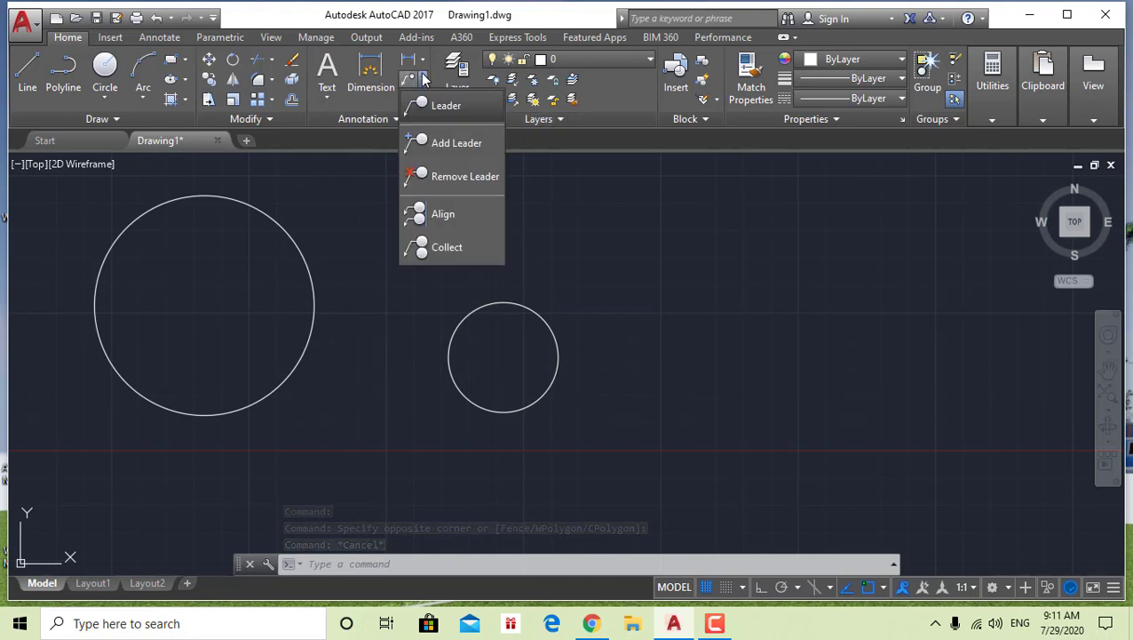
left_click(424, 61)
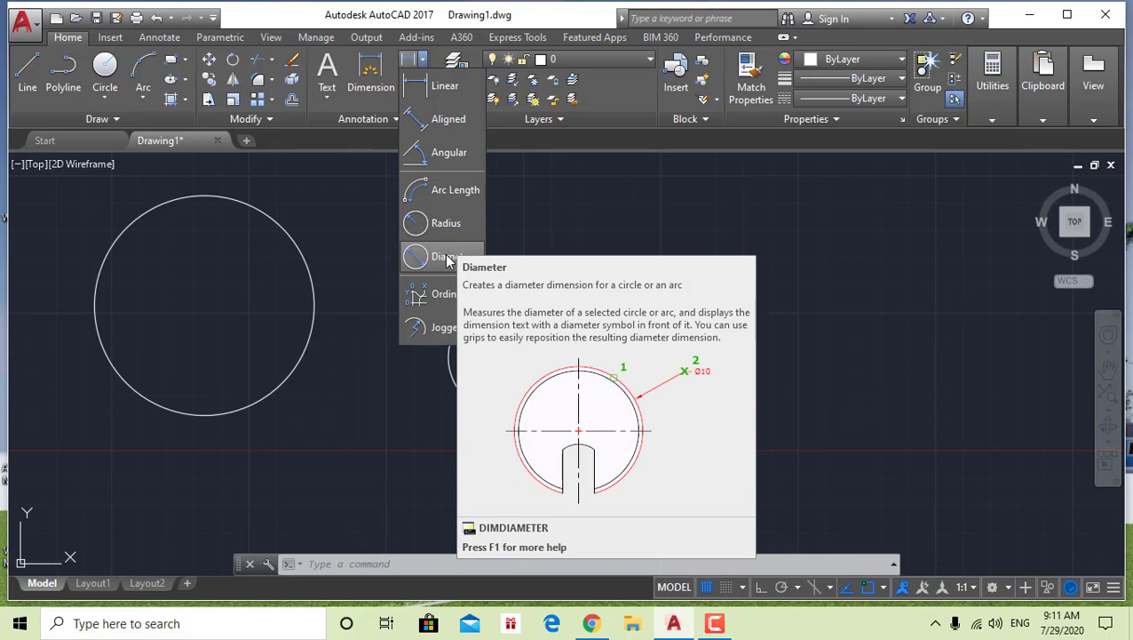
left_click(439, 231)
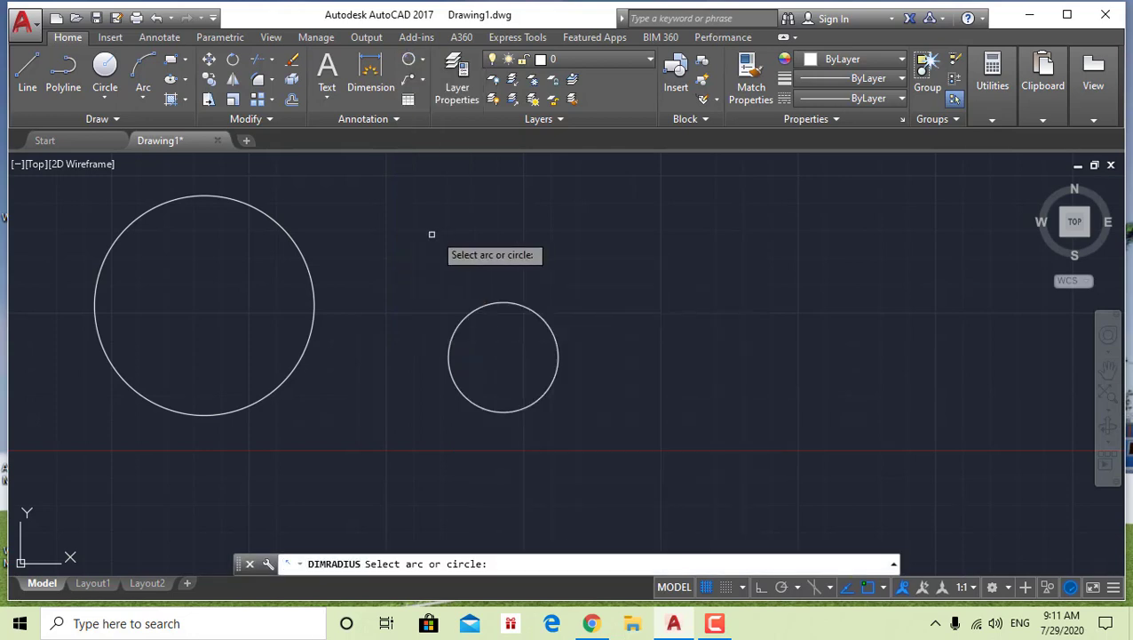
left_click(309, 252)
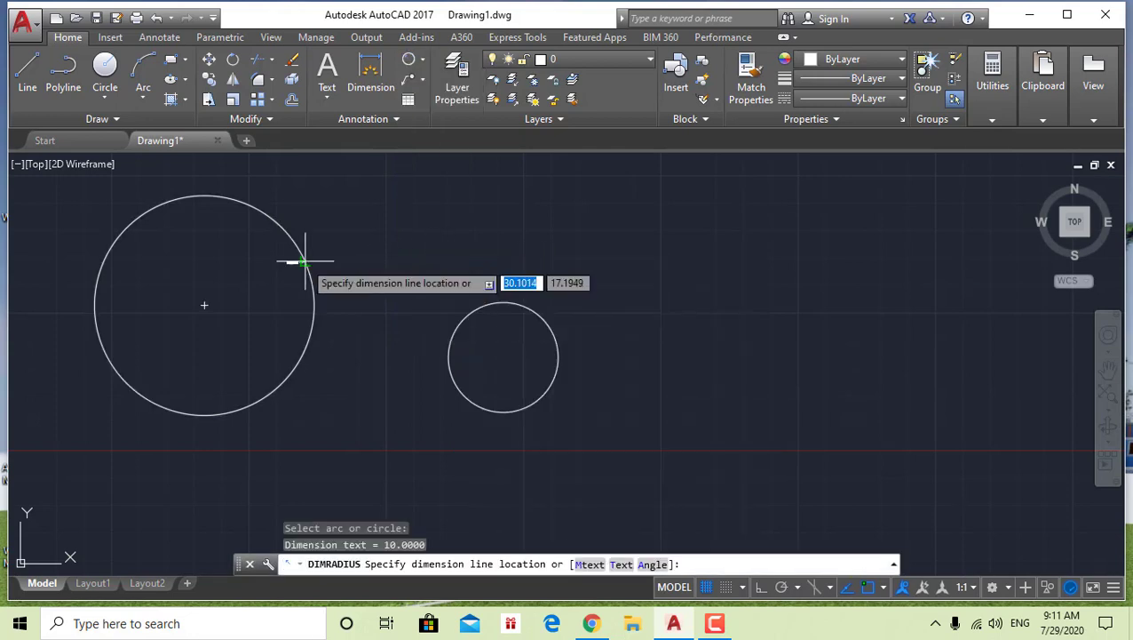
left_click(339, 261)
scroll(326, 260, "up", 4)
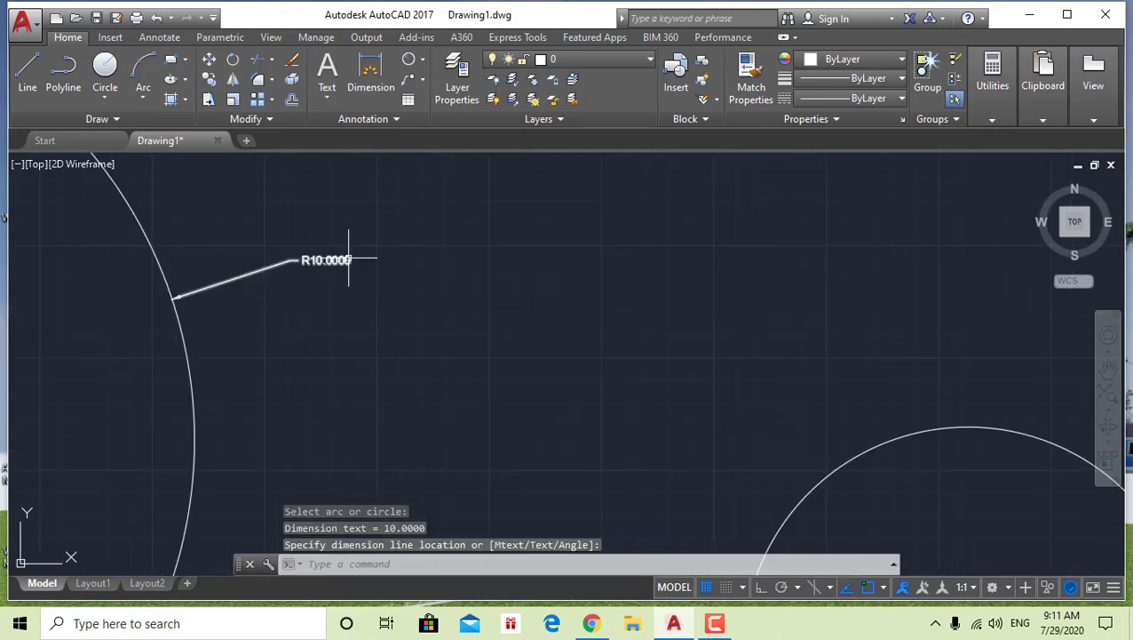
scroll(314, 283, "up", 4)
scroll(336, 281, "down", 4)
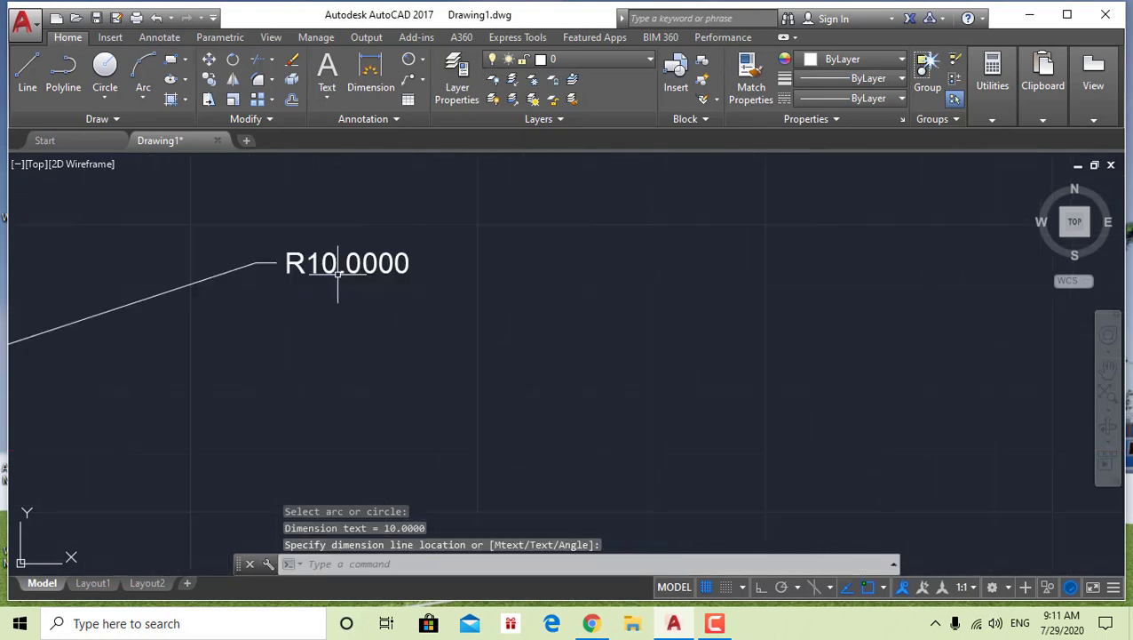
scroll(448, 260, "down", 5)
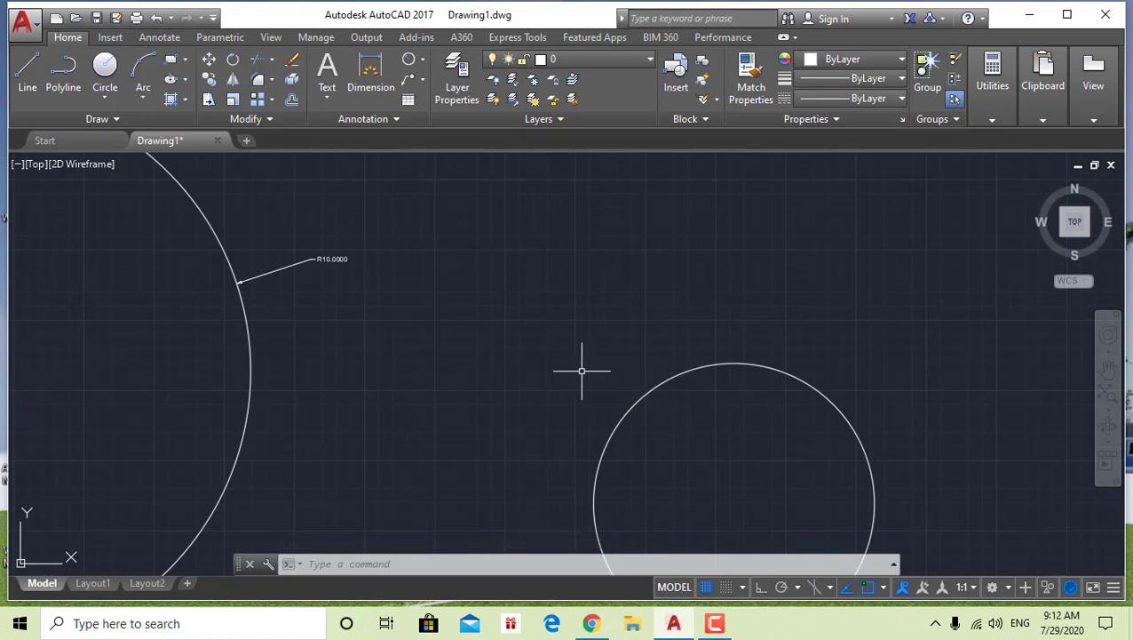
Add a radius dimension to the smaller circle, with its text just outside the circle's upper-left edge
key("Return")
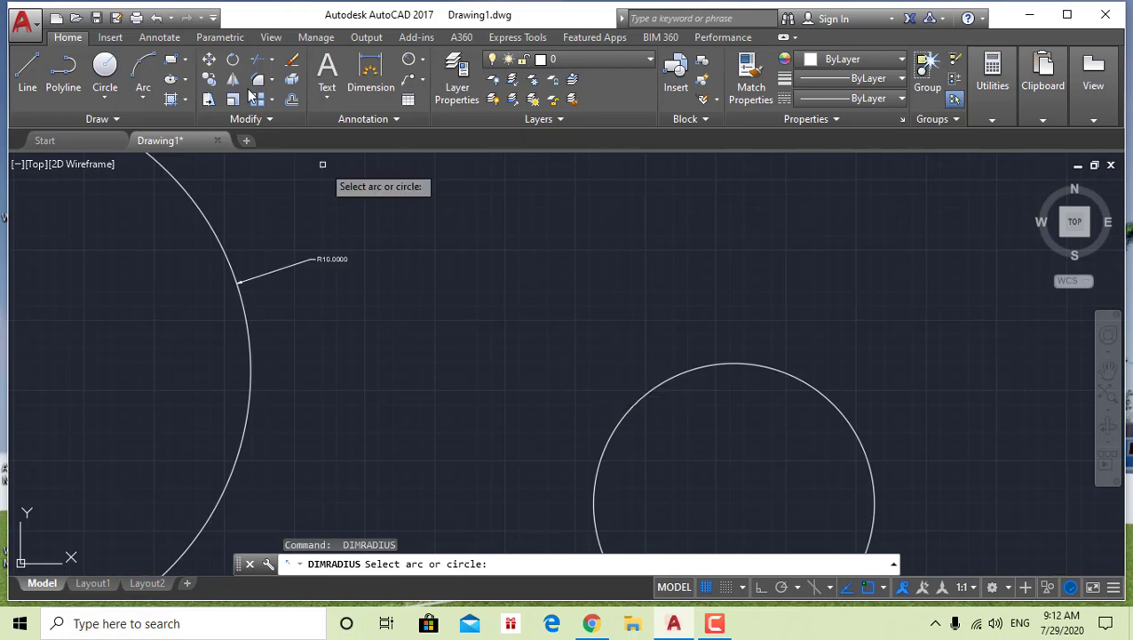
left_click(667, 380)
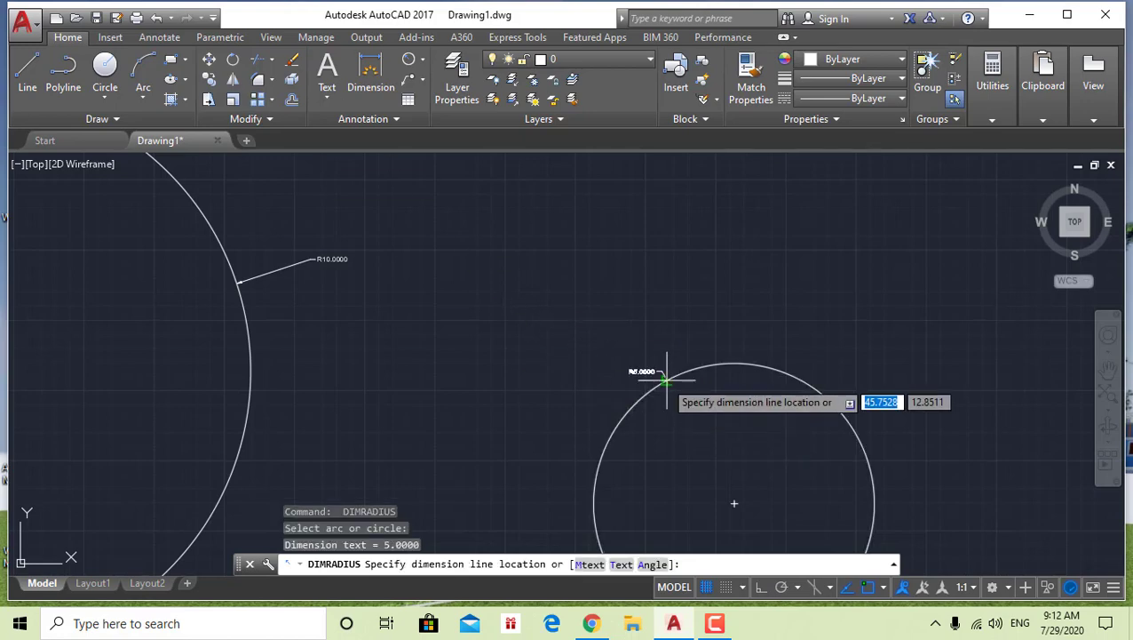
left_click(659, 374)
scroll(630, 394, "up", 5)
scroll(632, 373, "down", 6)
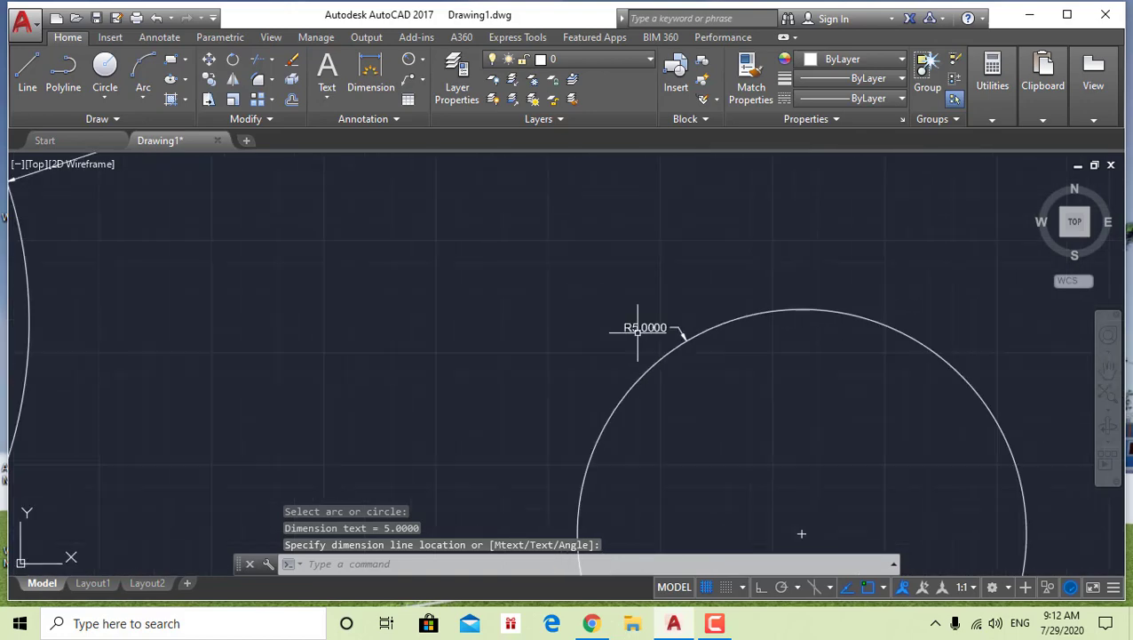
scroll(431, 241, "up", 3)
scroll(516, 321, "down", 4)
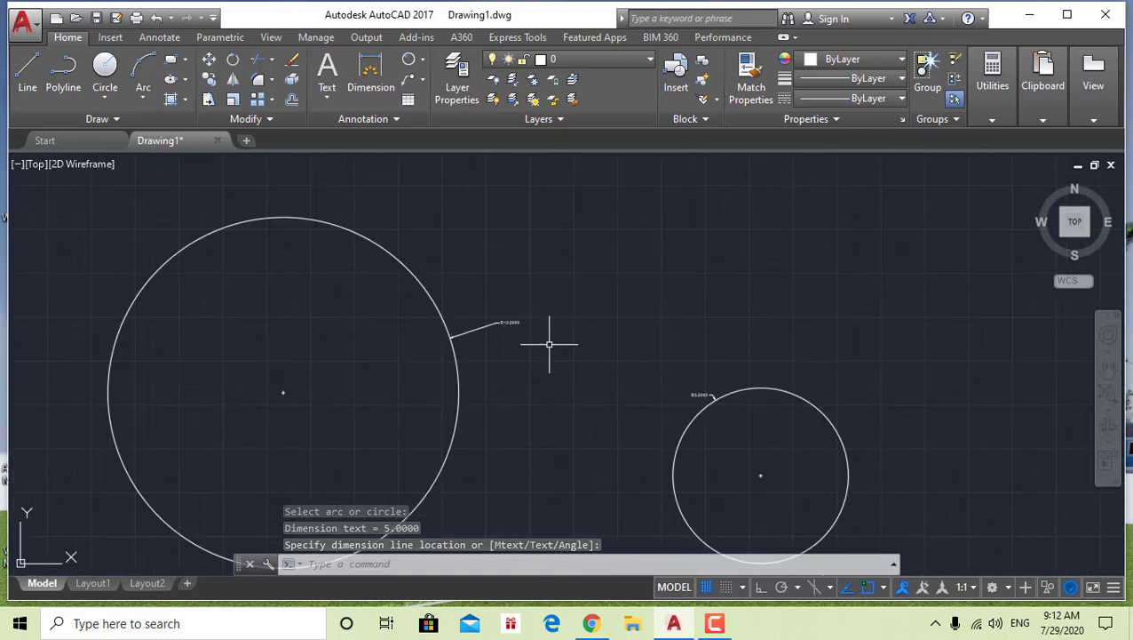
Draw a third circle to the right of the smaller one with the Center, Diameter method and a diameter of 20
middle_click_drag(552, 343, 480, 281)
scroll(531, 311, "down", 2)
middle_click_drag(531, 311, 508, 313)
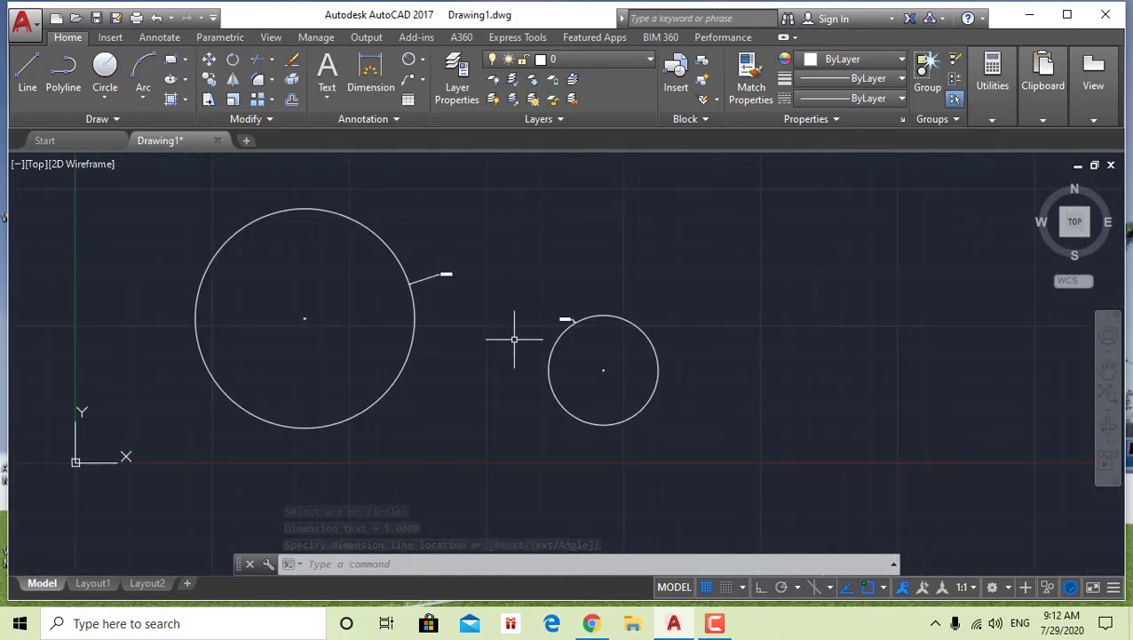
left_click(107, 99)
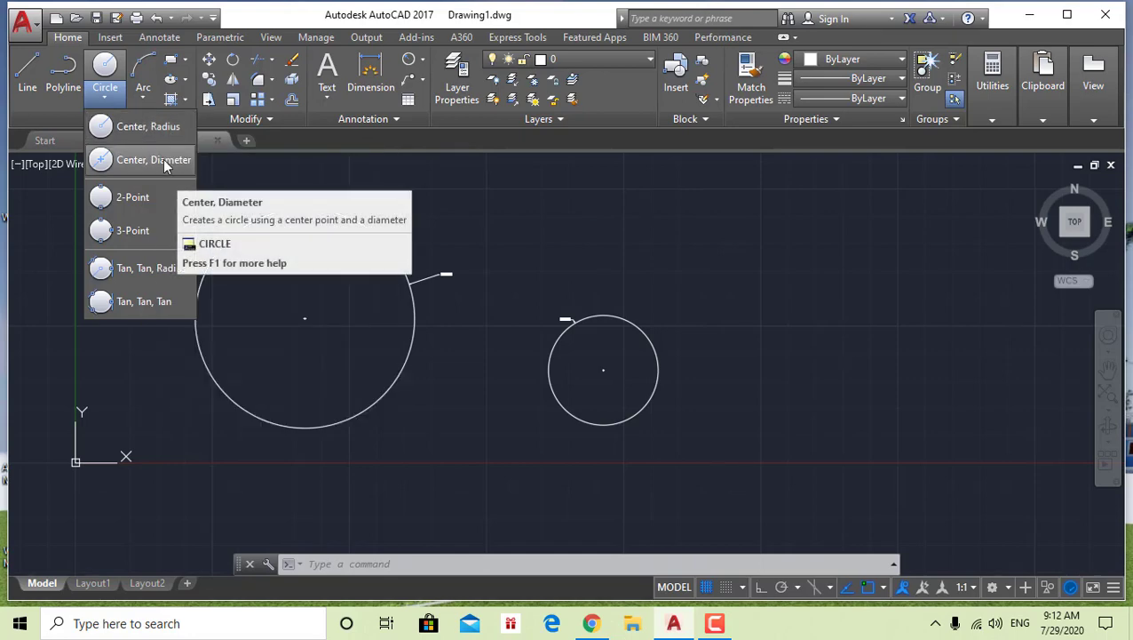
left_click(171, 166)
middle_click_drag(404, 318, 170, 330)
left_click(561, 294)
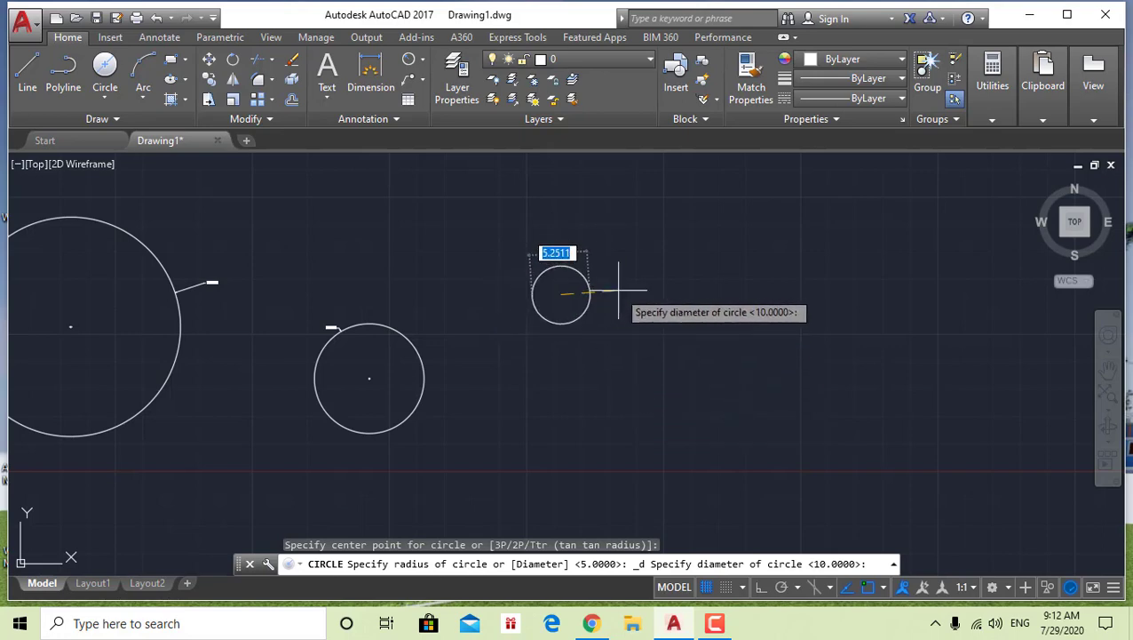
key("Return")
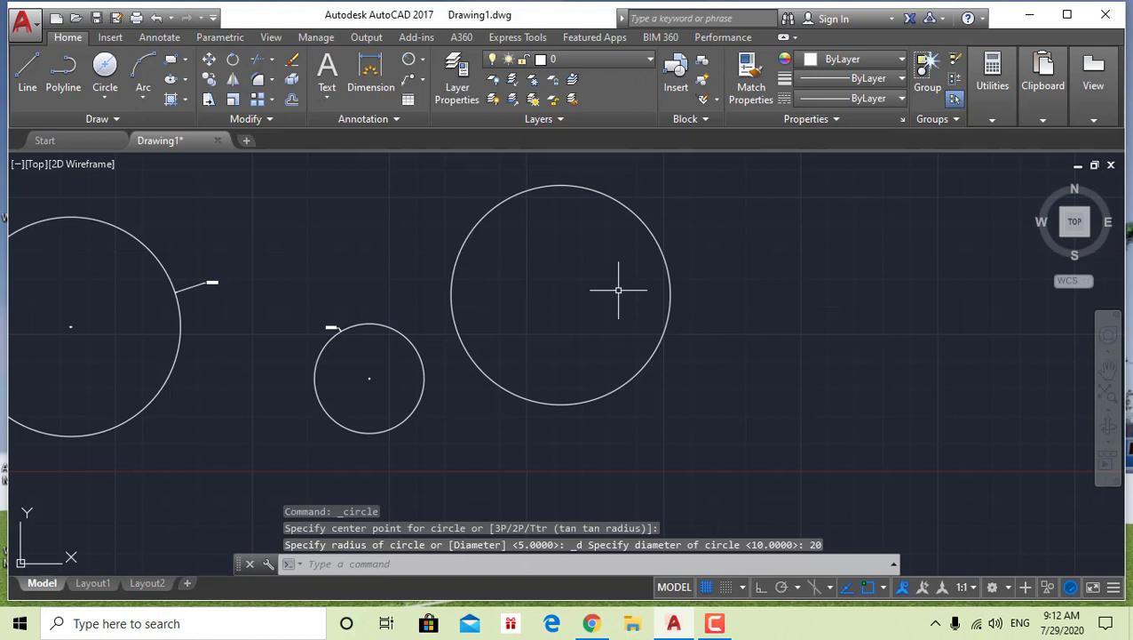
Draw a single, nearly horizontal line in the empty area to the right of the three circles
scroll(405, 353, "down", 4)
middle_click_drag(442, 324, 485, 324)
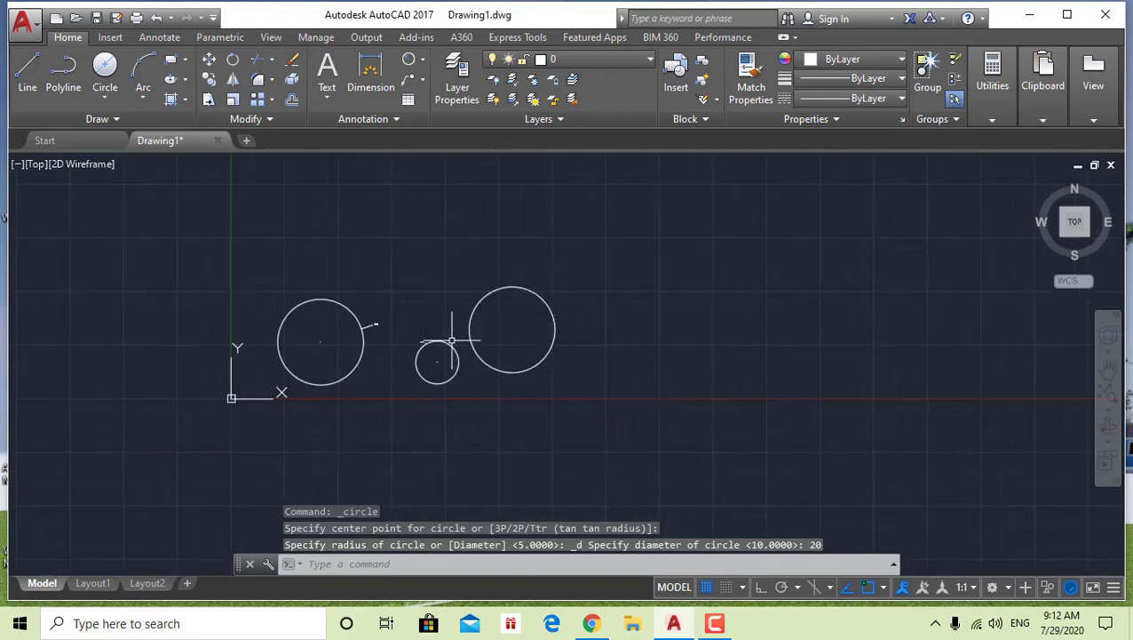
left_click(105, 93)
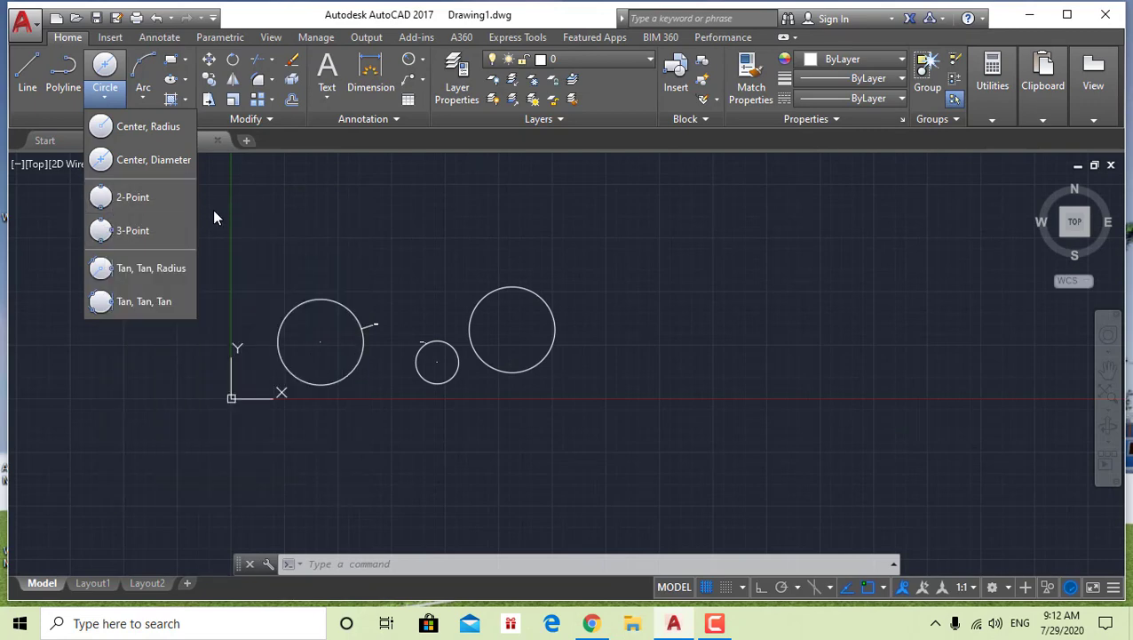
left_click(31, 71)
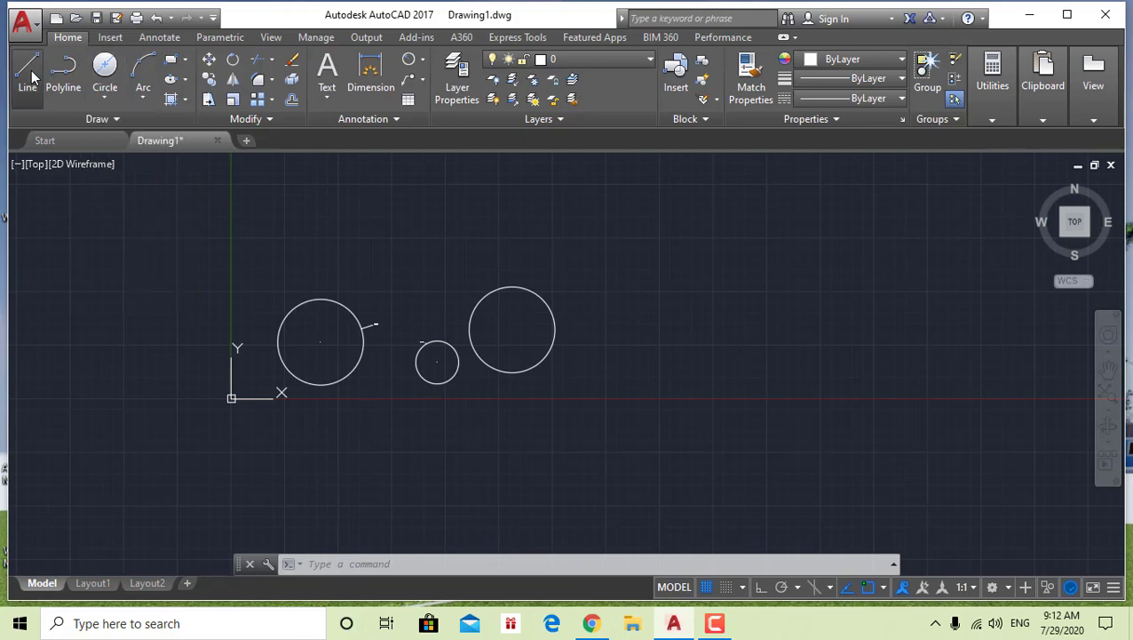
left_click(630, 311)
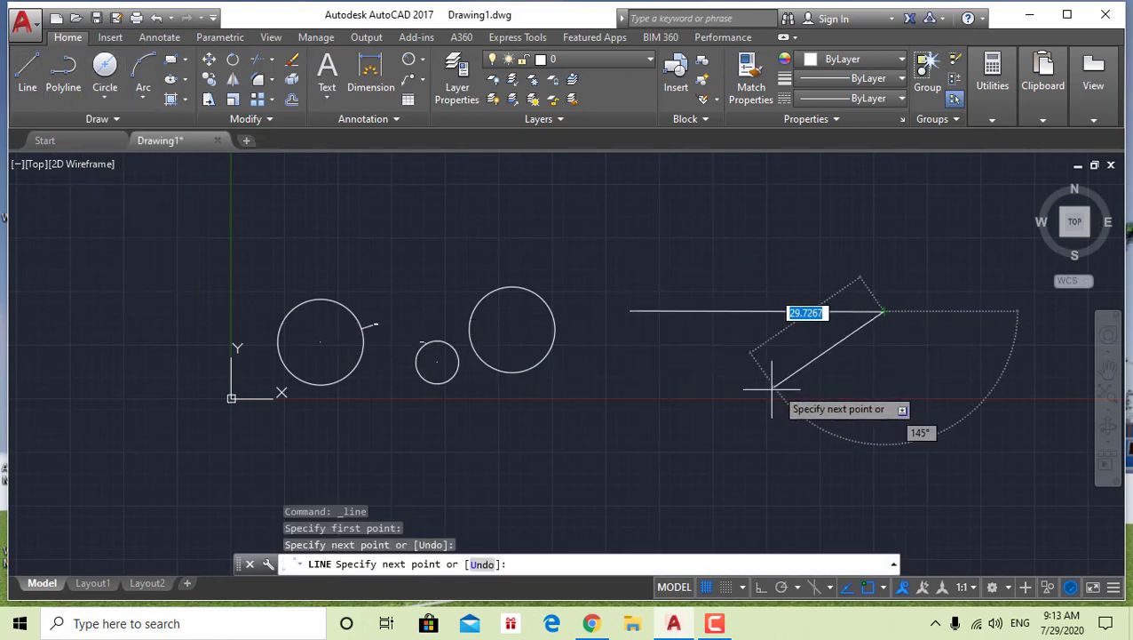
key("Escape")
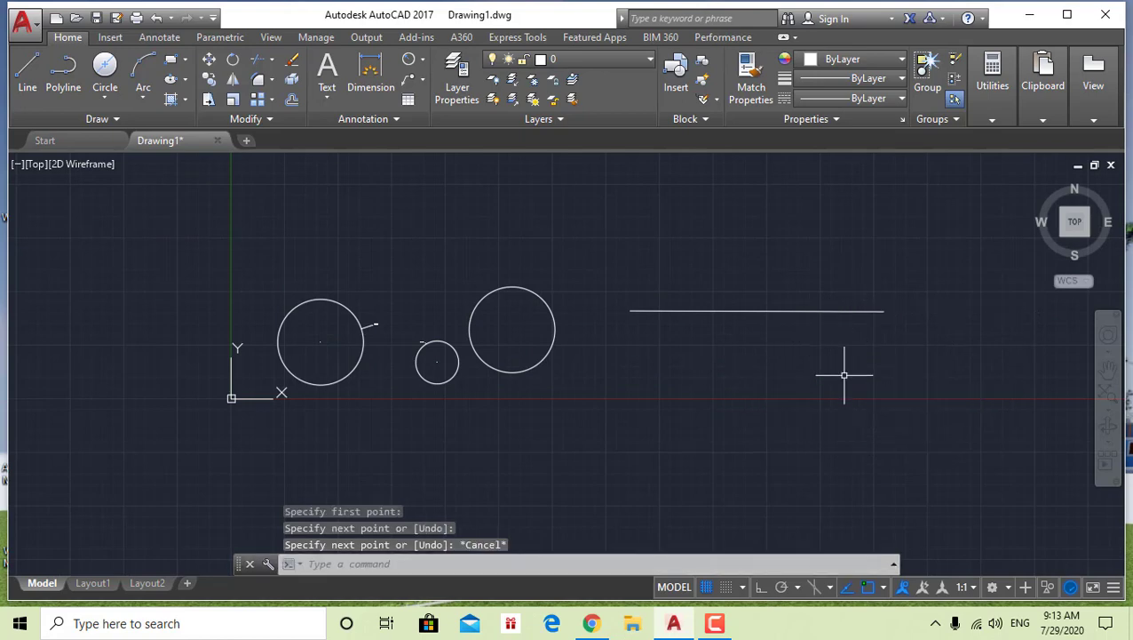
Draw a second, slightly longer line below the first one and roughly parallel to it
left_click(645, 424)
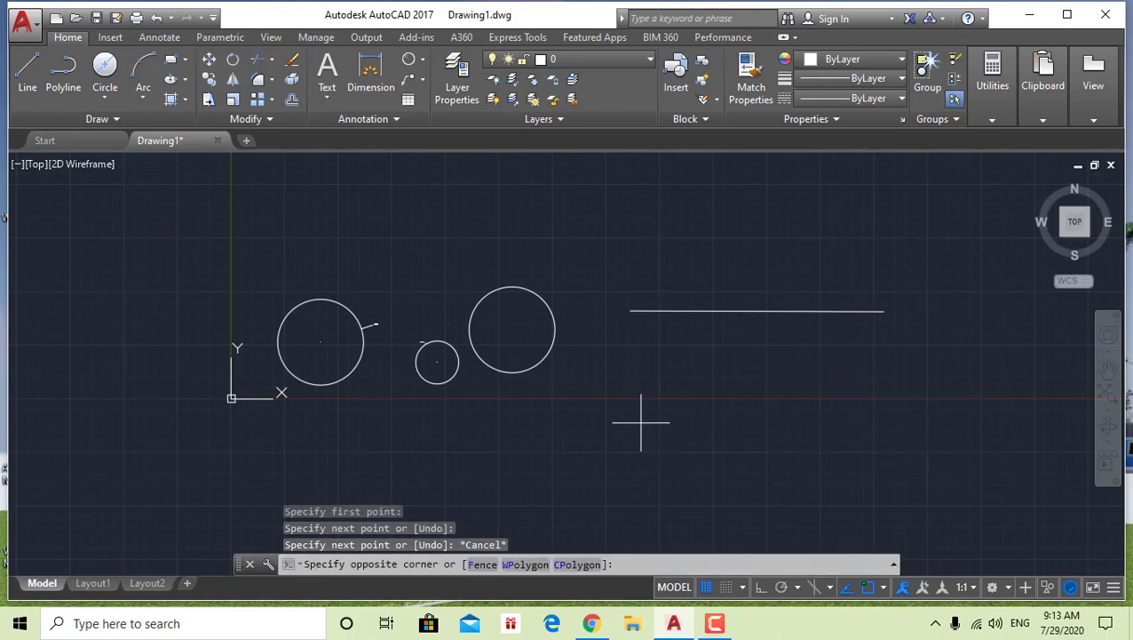
left_click(837, 410)
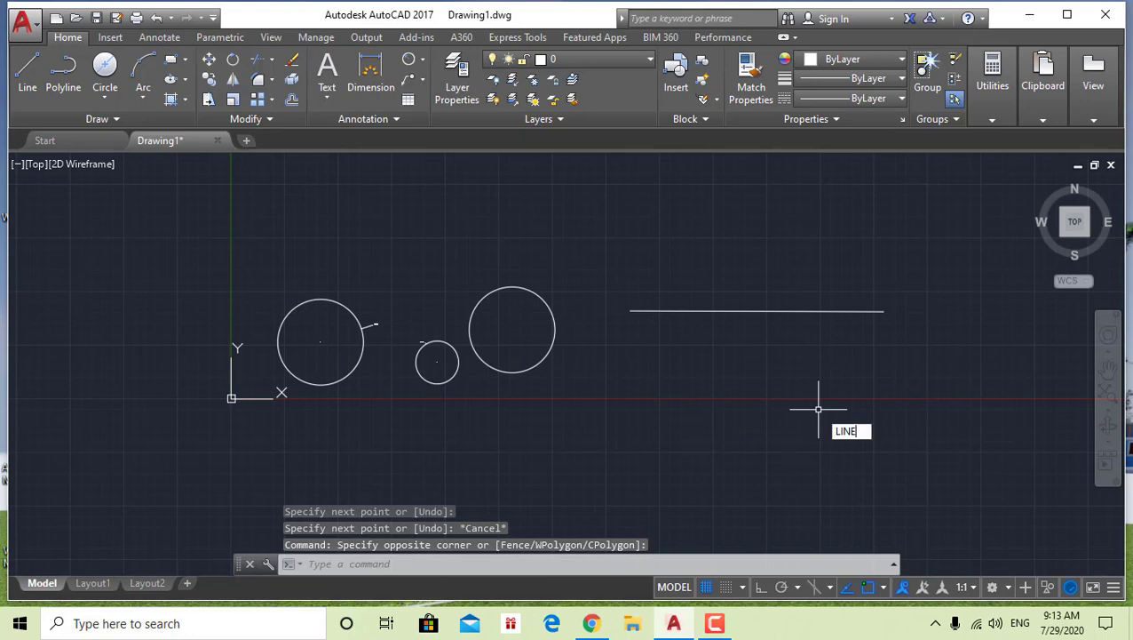
key("Return")
left_click(613, 426)
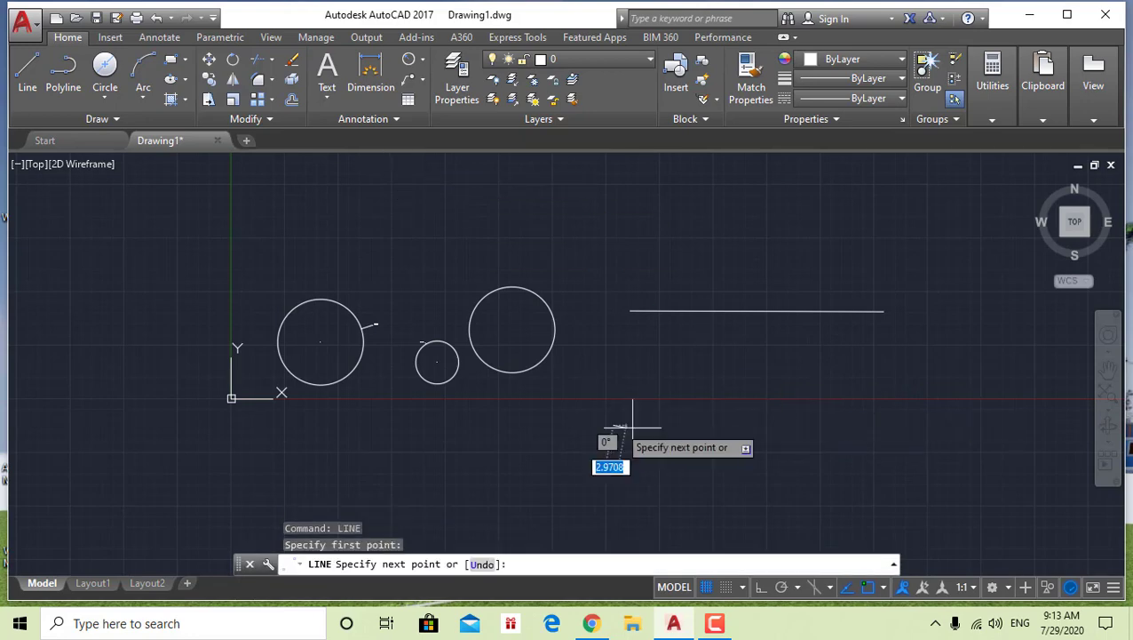
left_click(920, 424)
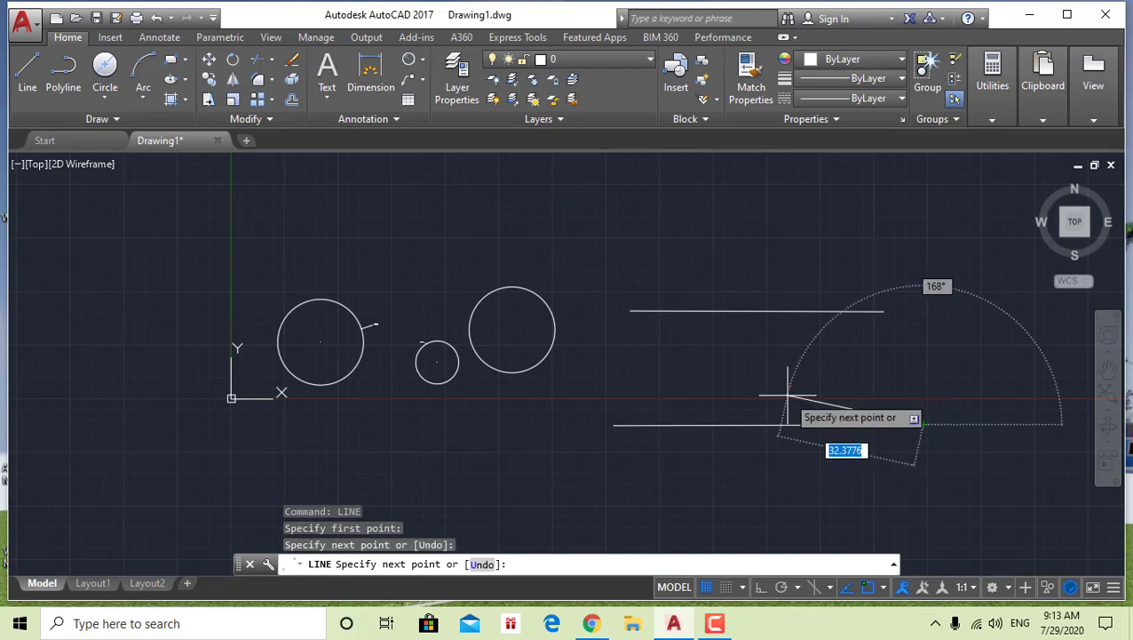
key("Escape")
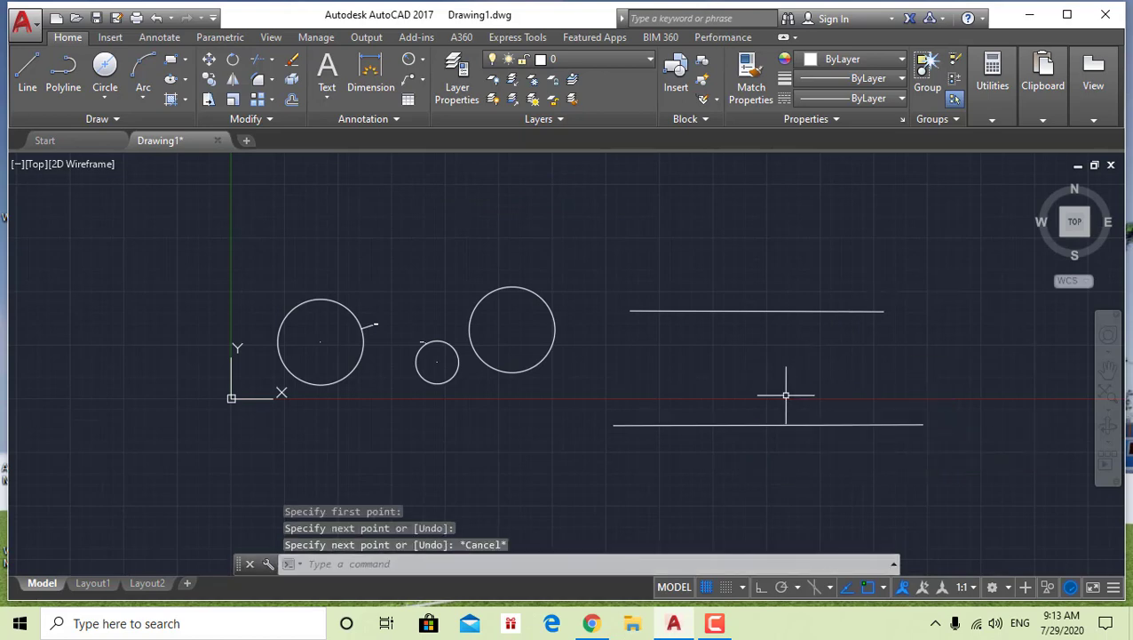
Draw a 2-Point circle between the two lines, from the midpoint of the upper line down to the lower line
left_click(105, 94)
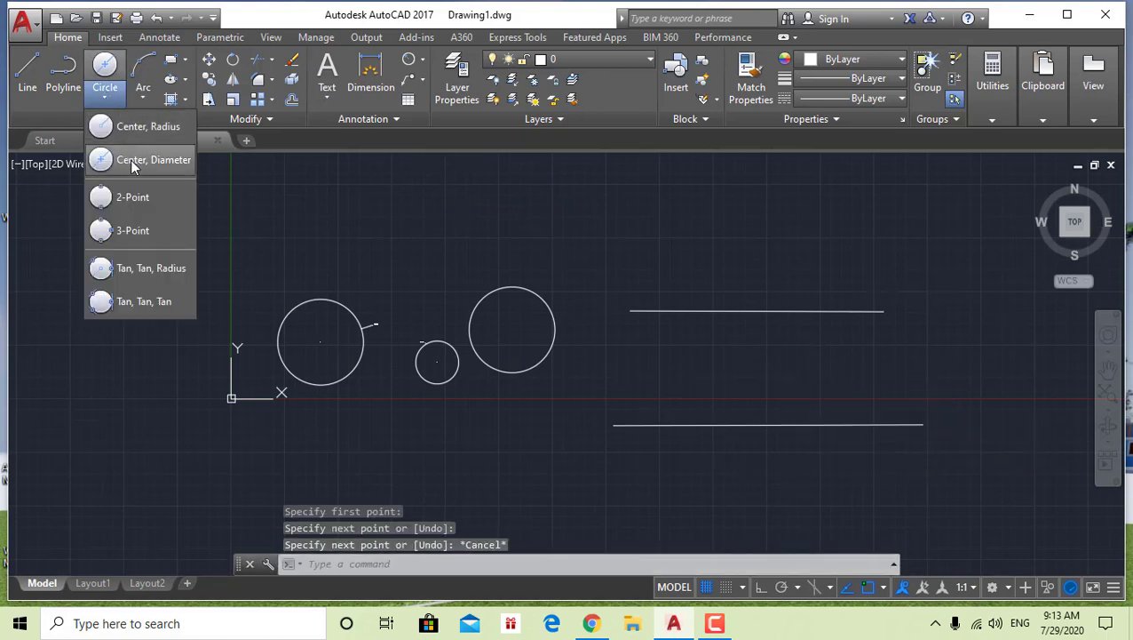
left_click(135, 197)
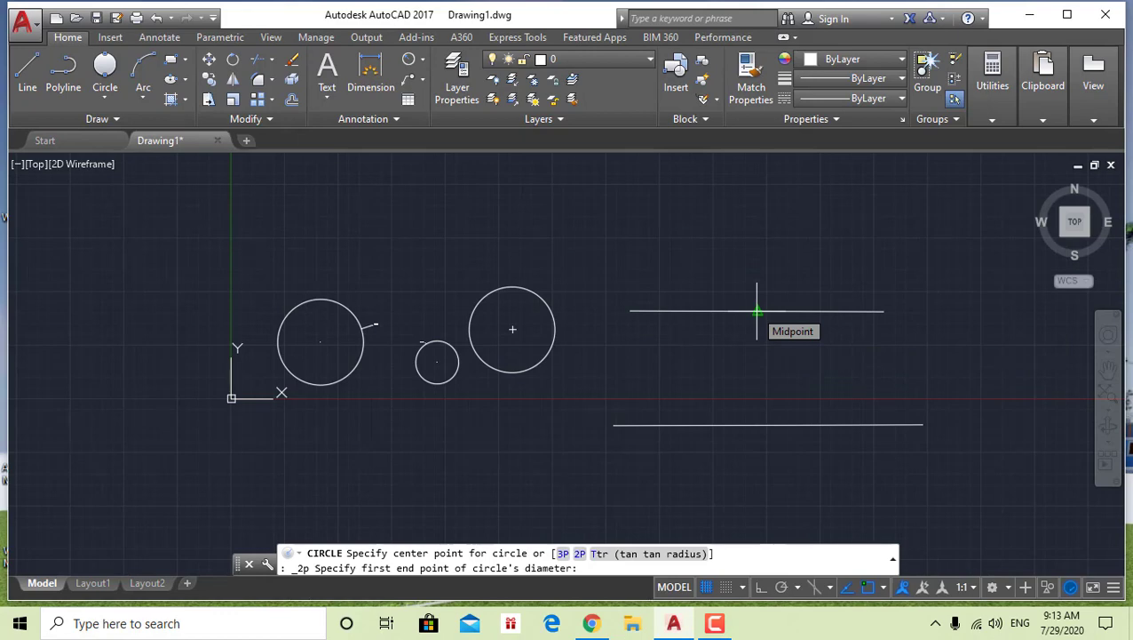
left_click(756, 311)
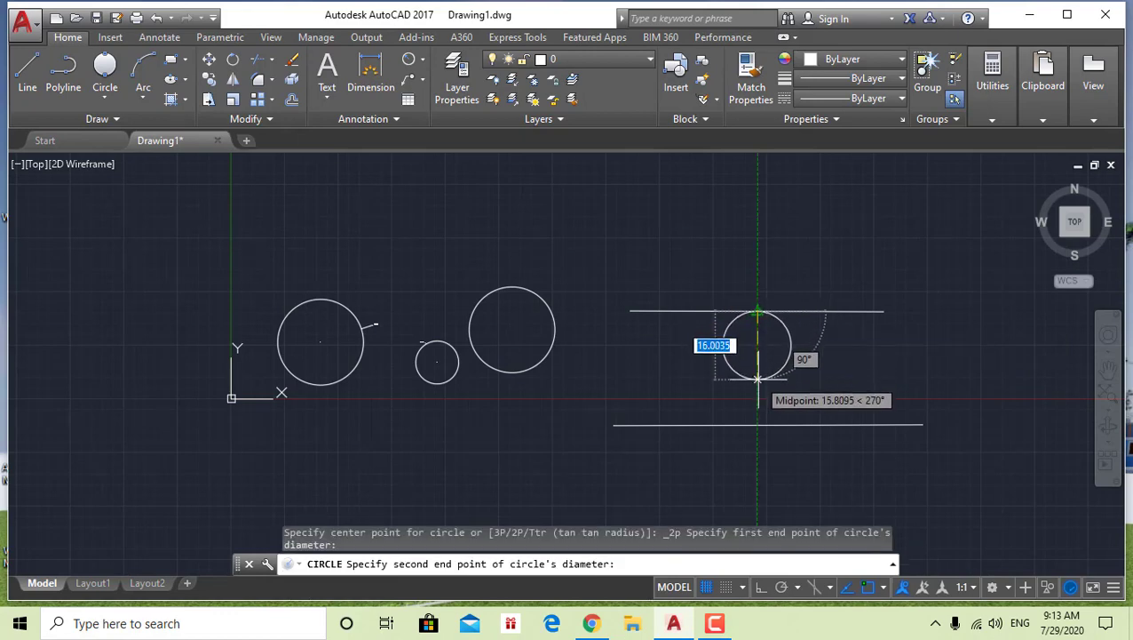
left_click(768, 425)
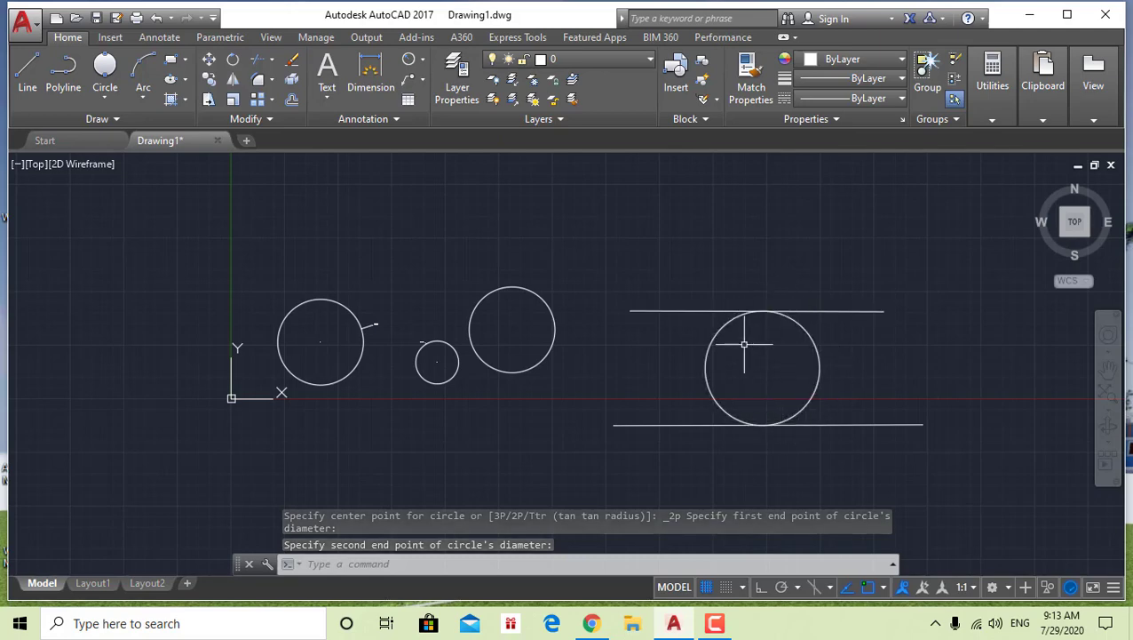
Draw a 3-Point circle through both lines near their left ends and the right edge of the 20-diameter circle
left_click(103, 106)
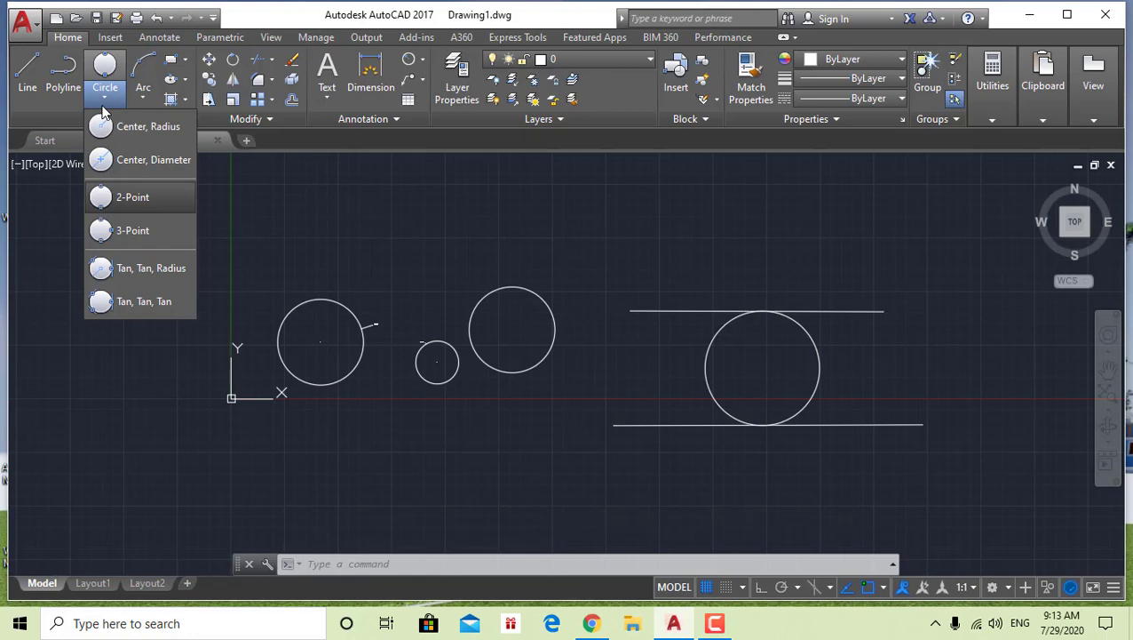
left_click(148, 231)
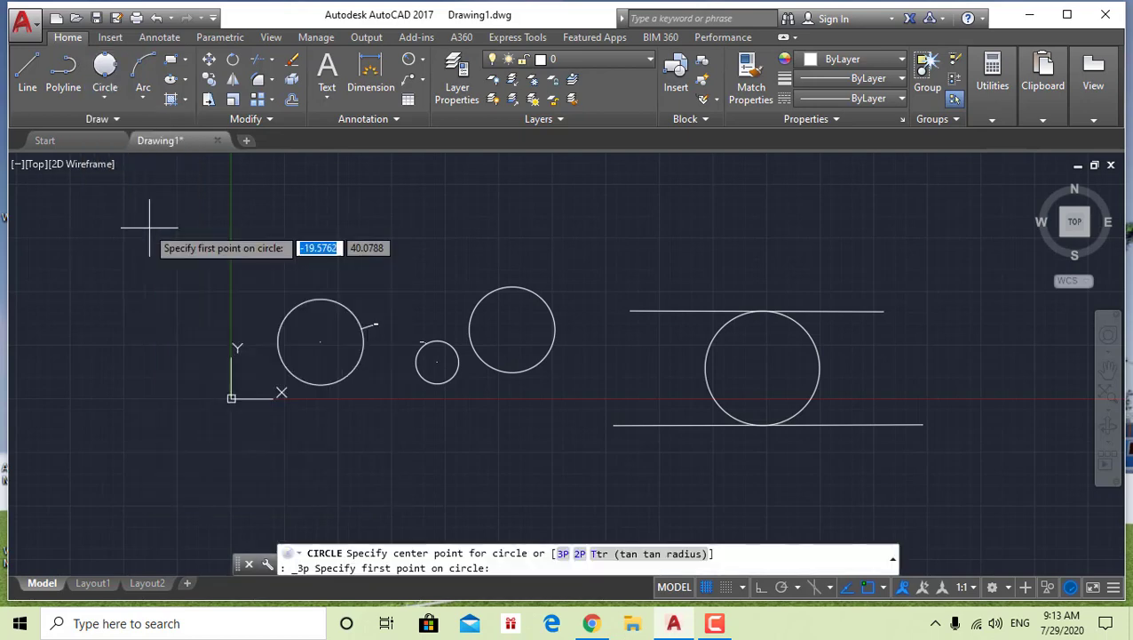
left_click(641, 311)
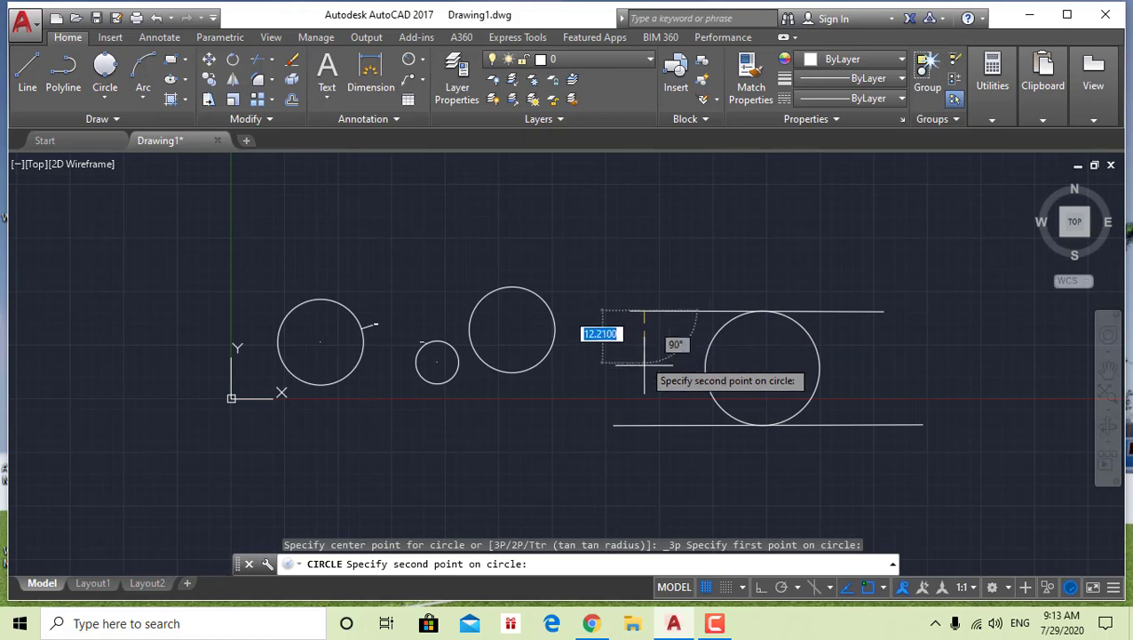
left_click(642, 424)
left_click(548, 345)
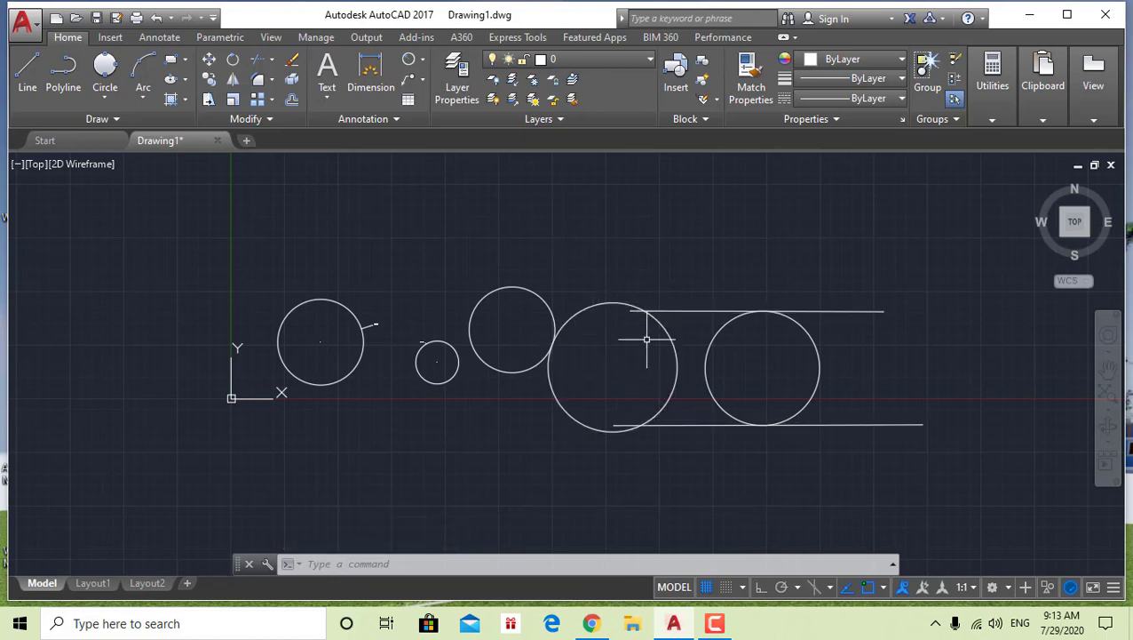
Draw a slanted line in the empty area left of the origin, running from upper right down to lower left
scroll(607, 370, "down", 2)
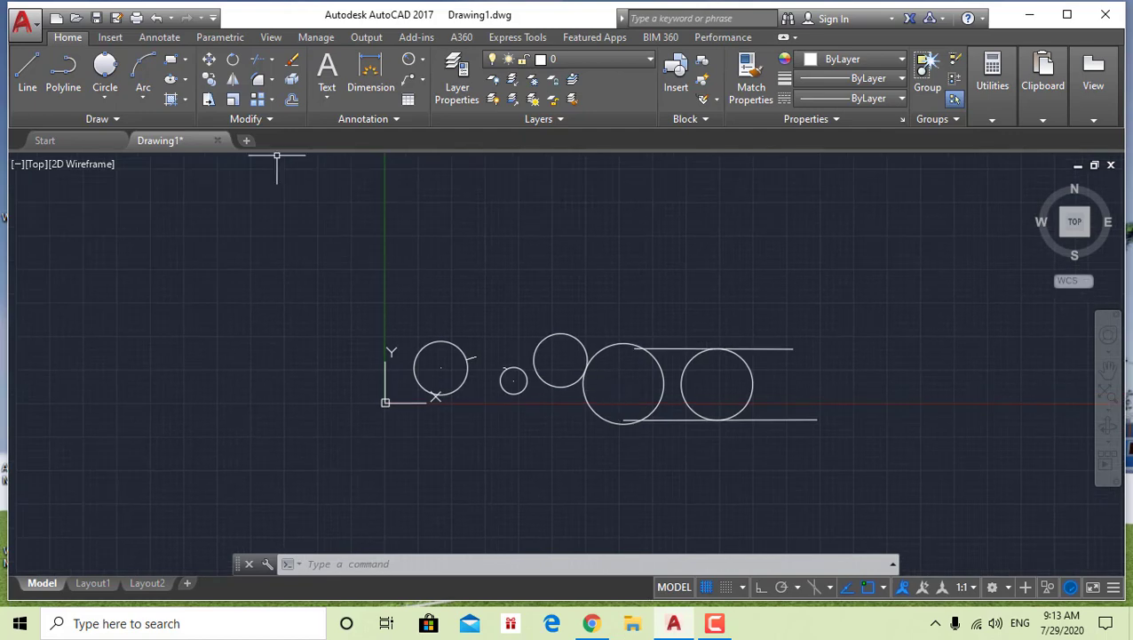
left_click(105, 89)
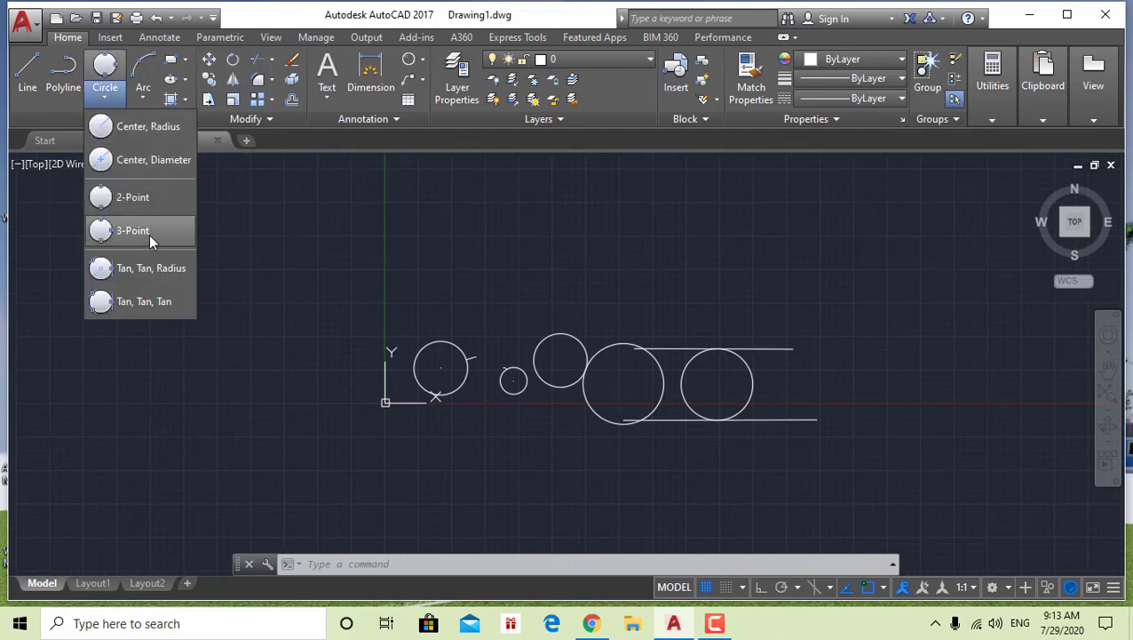
left_click(222, 284)
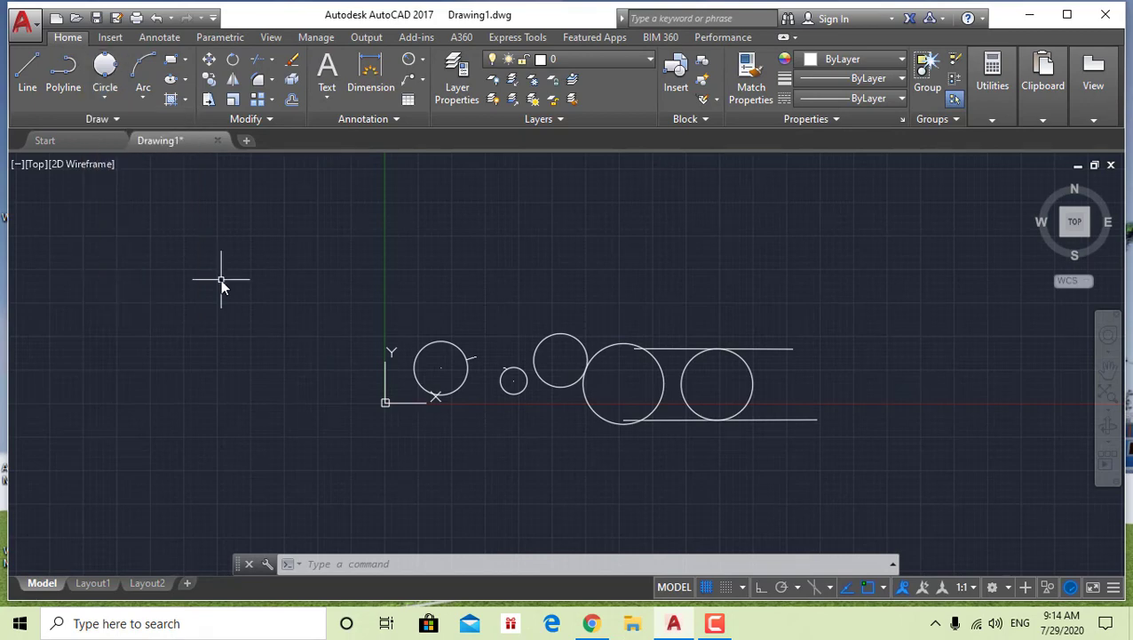
left_click(33, 78)
left_click(242, 222)
left_click(127, 397)
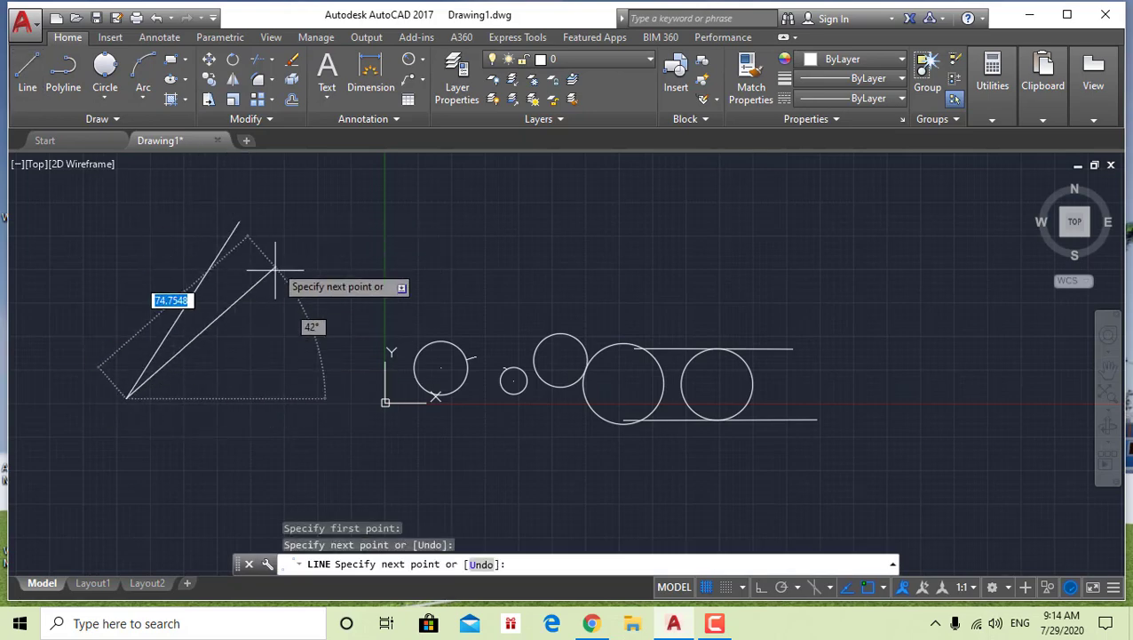
key("Escape")
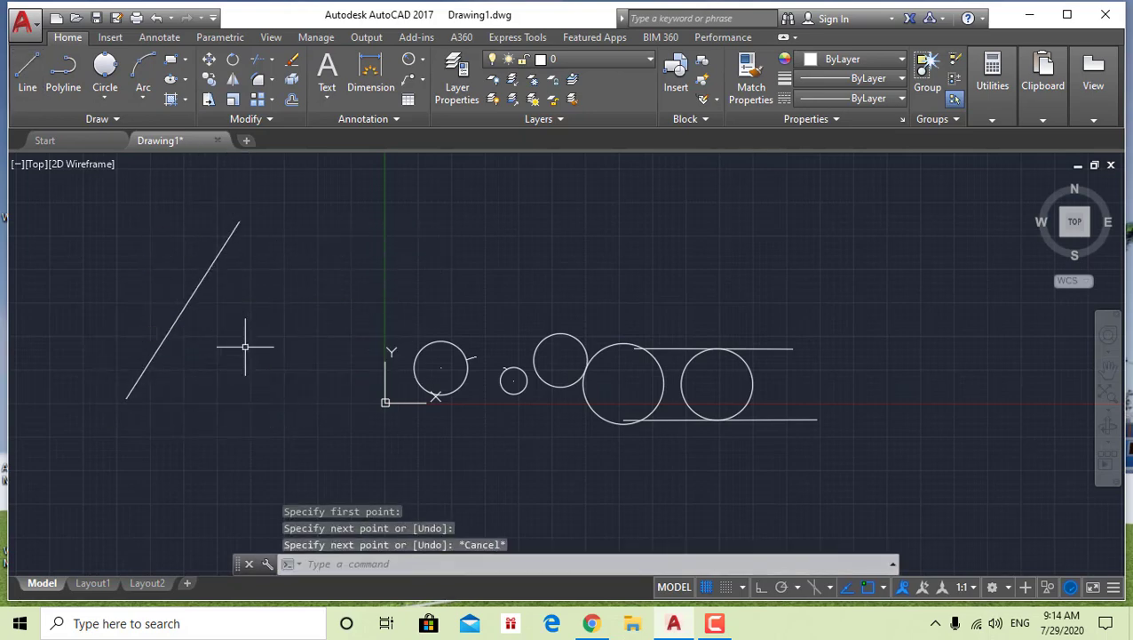
Draw a steep line between the slanted line and the origin, running down and slightly to the right
left_click(301, 224)
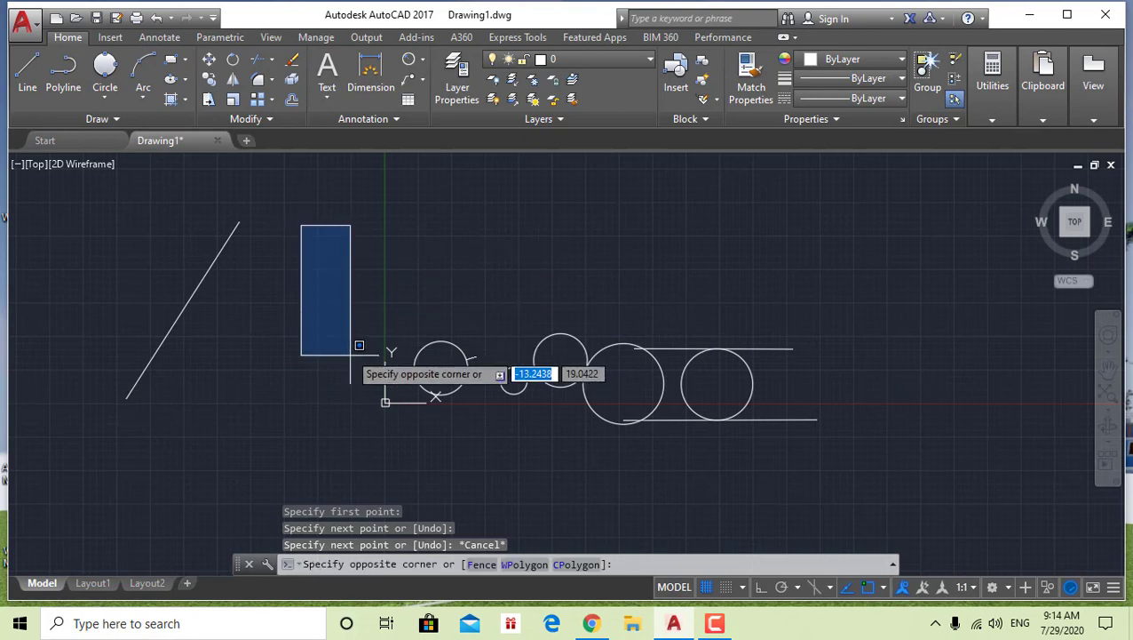
left_click(349, 383)
left_click(39, 78)
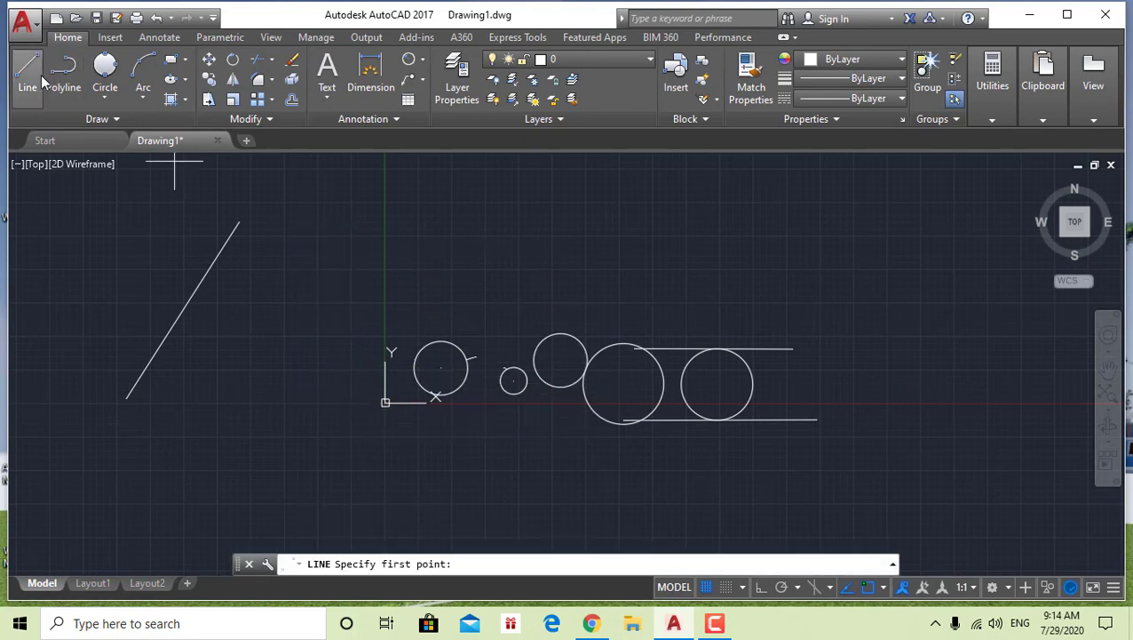
left_click(279, 236)
left_click(308, 426)
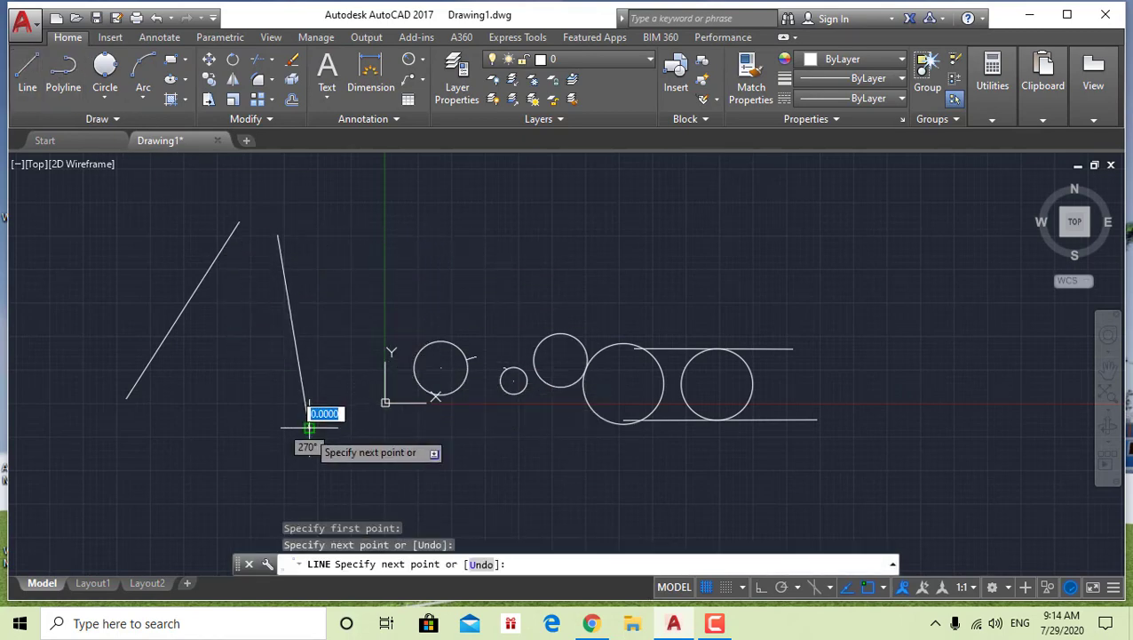
key("Escape")
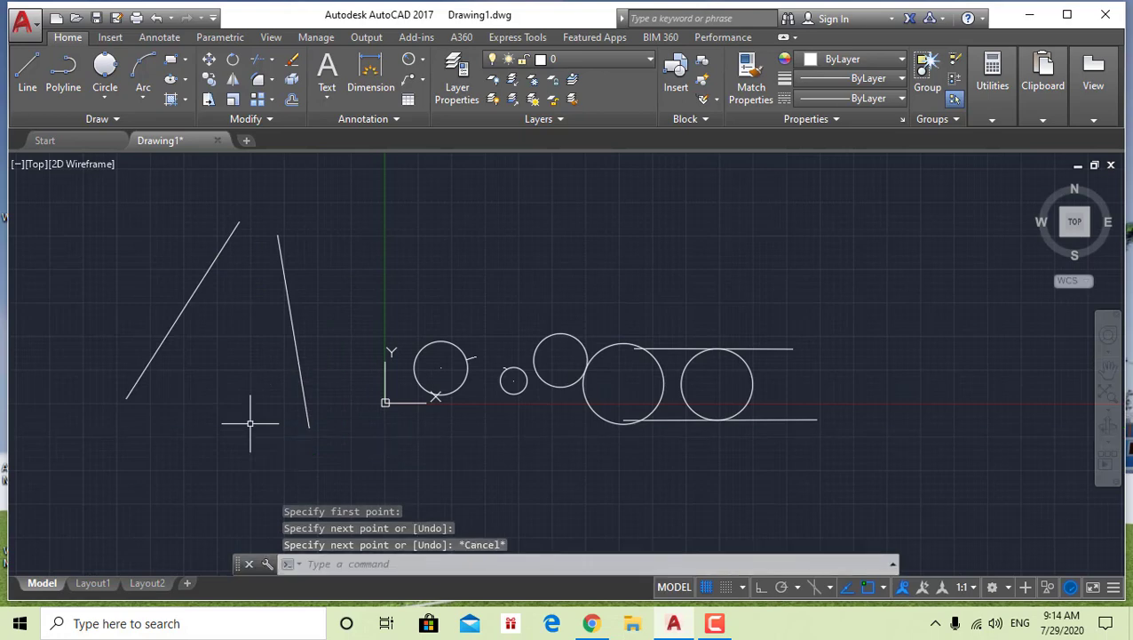
left_click(105, 89)
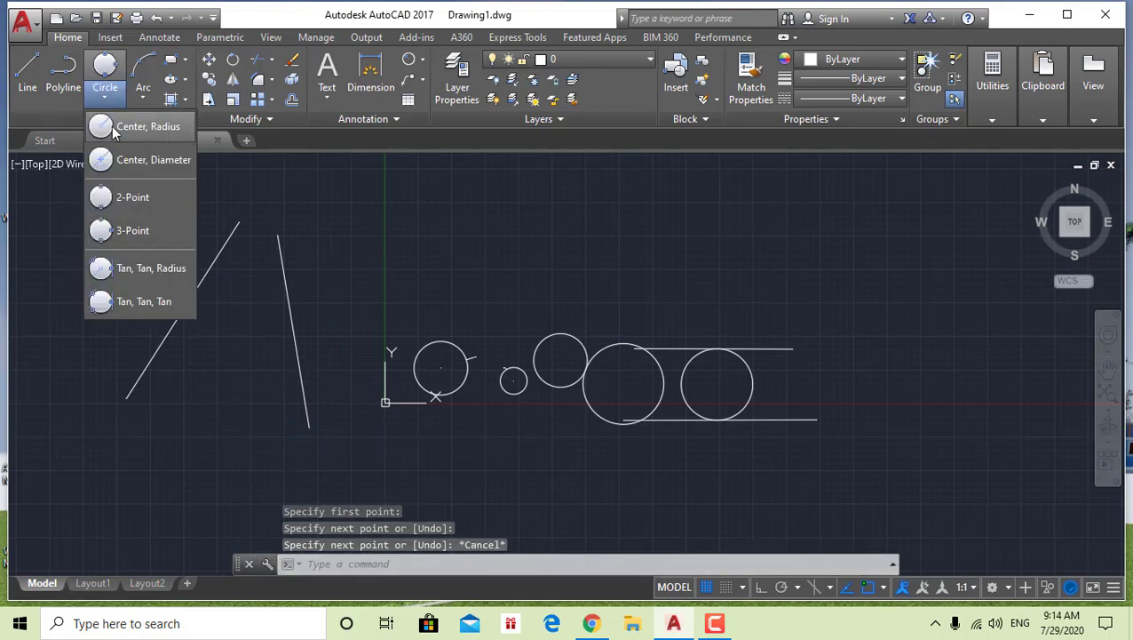
left_click(129, 265)
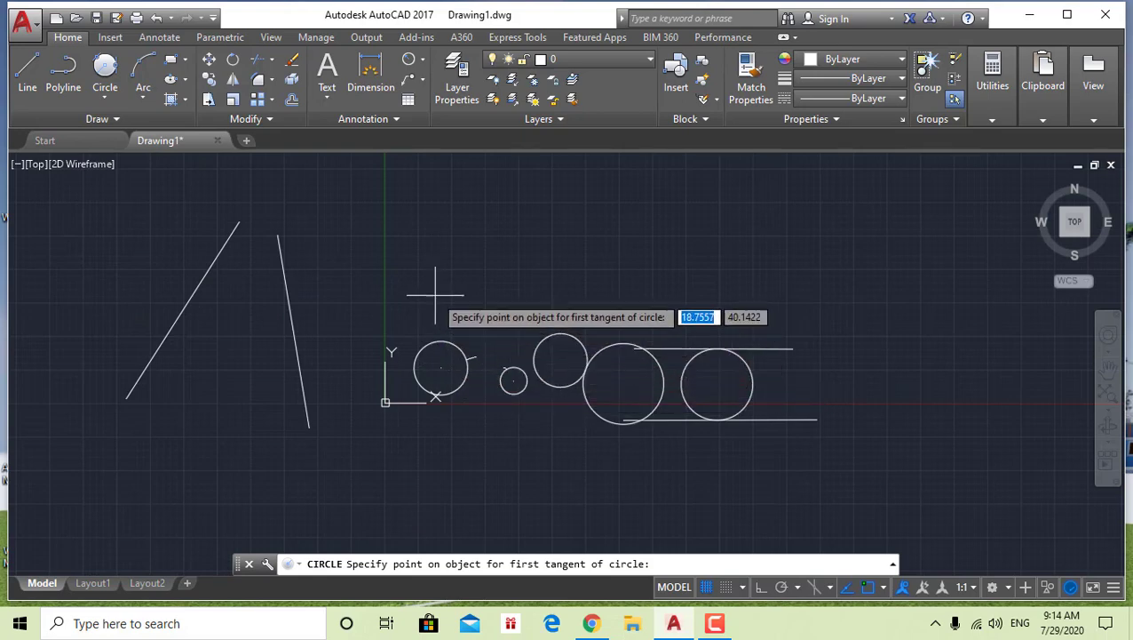
left_click(288, 309)
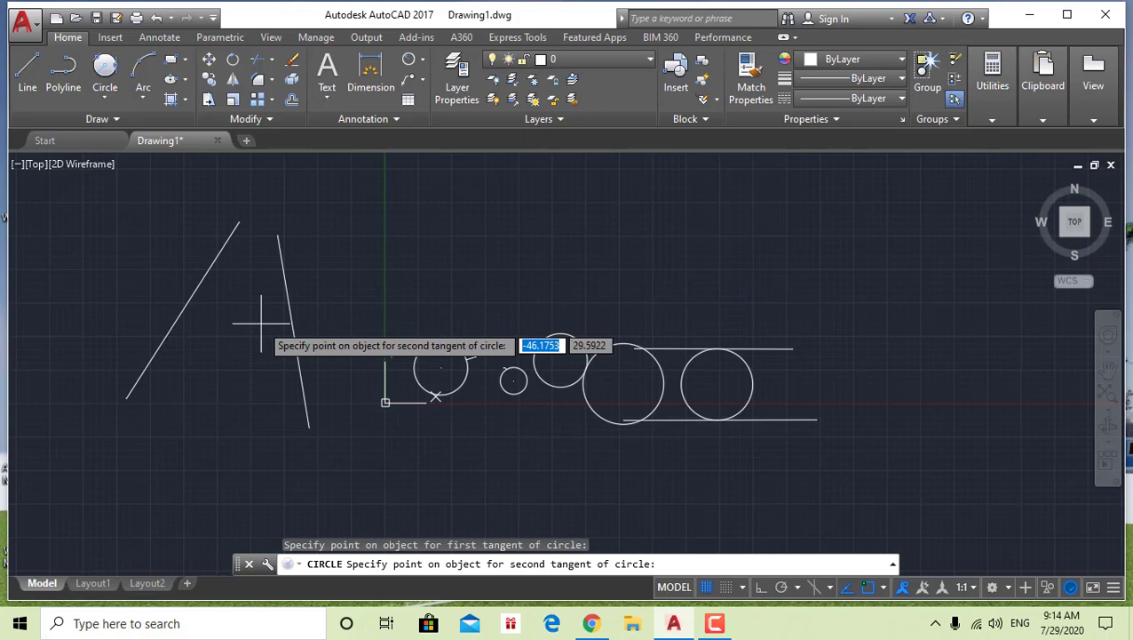
key("Escape")
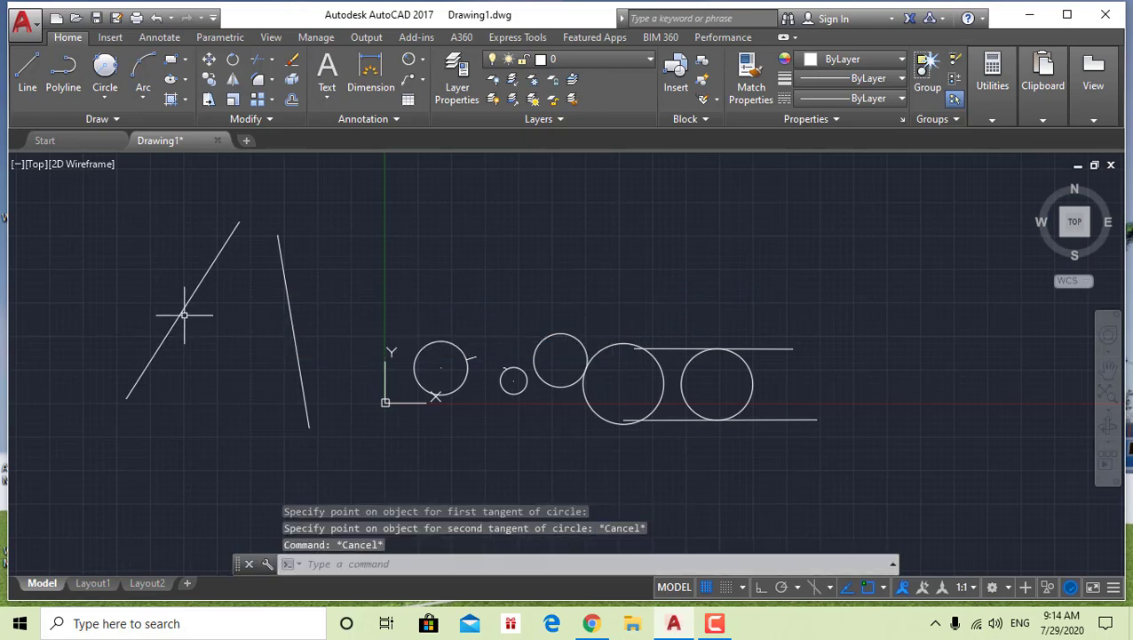
left_click(106, 97)
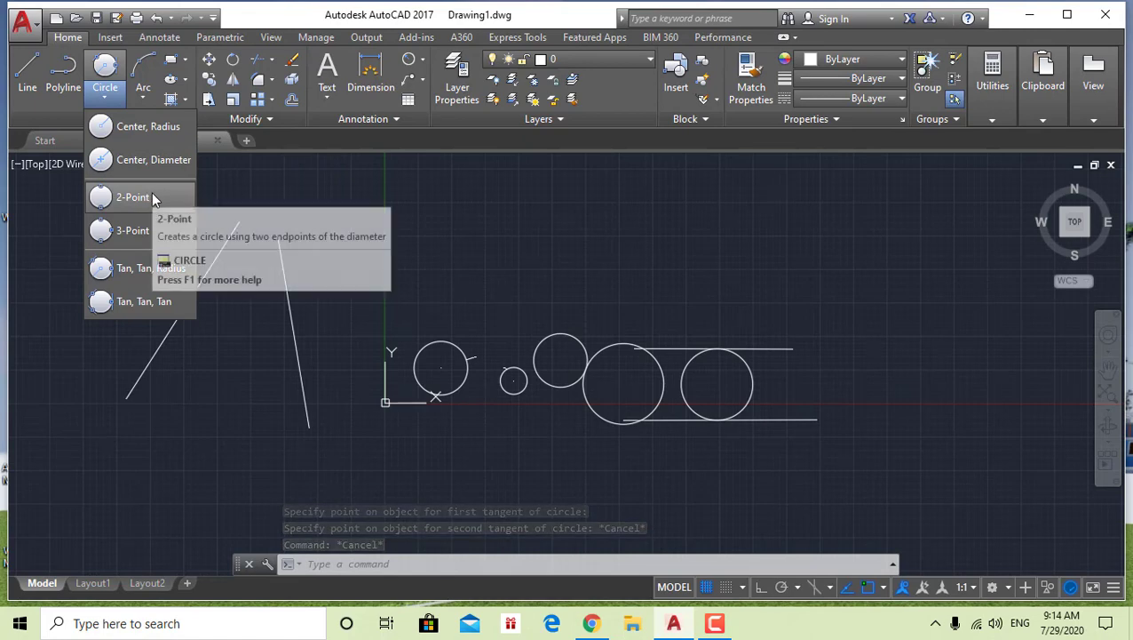
key("Escape")
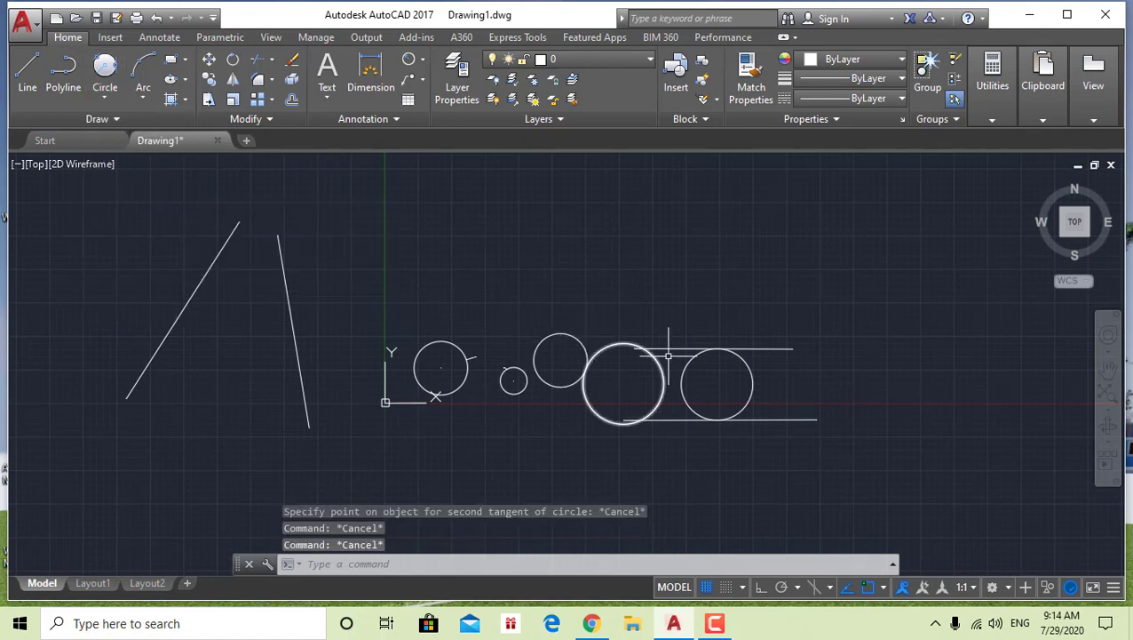
Examine closely where the 2-Point circle meets the upper and lower horizontal lines
scroll(716, 346, "up", 10)
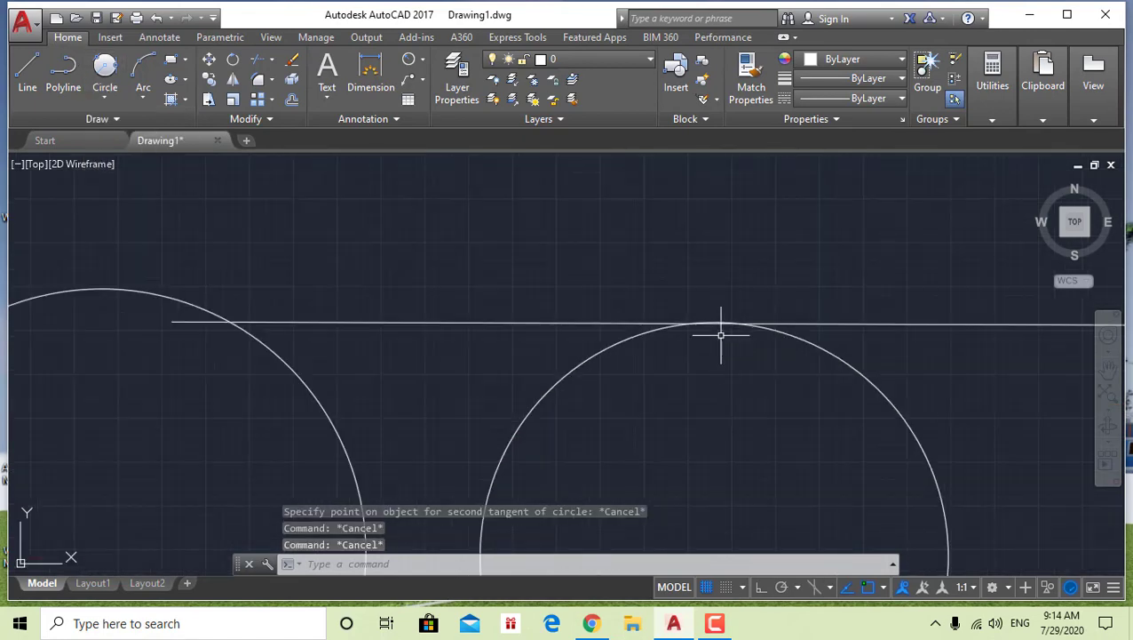
scroll(716, 327, "down", 8)
scroll(716, 325, "up", 8)
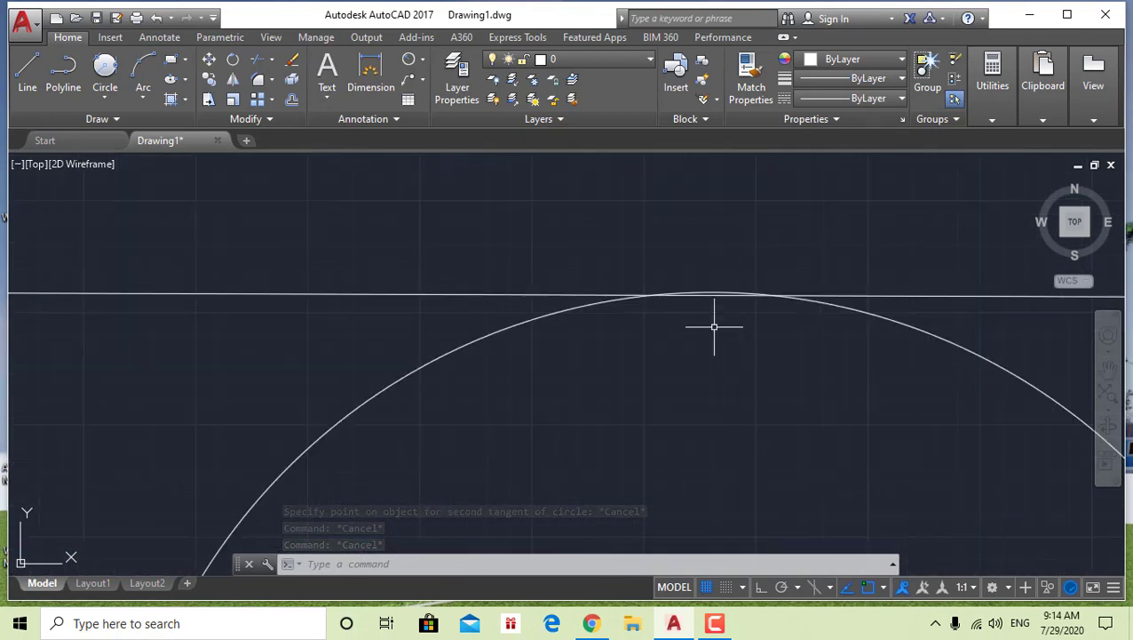
scroll(716, 325, "down", 8)
middle_click_drag(703, 328, 683, 311)
scroll(675, 405, "up", 8)
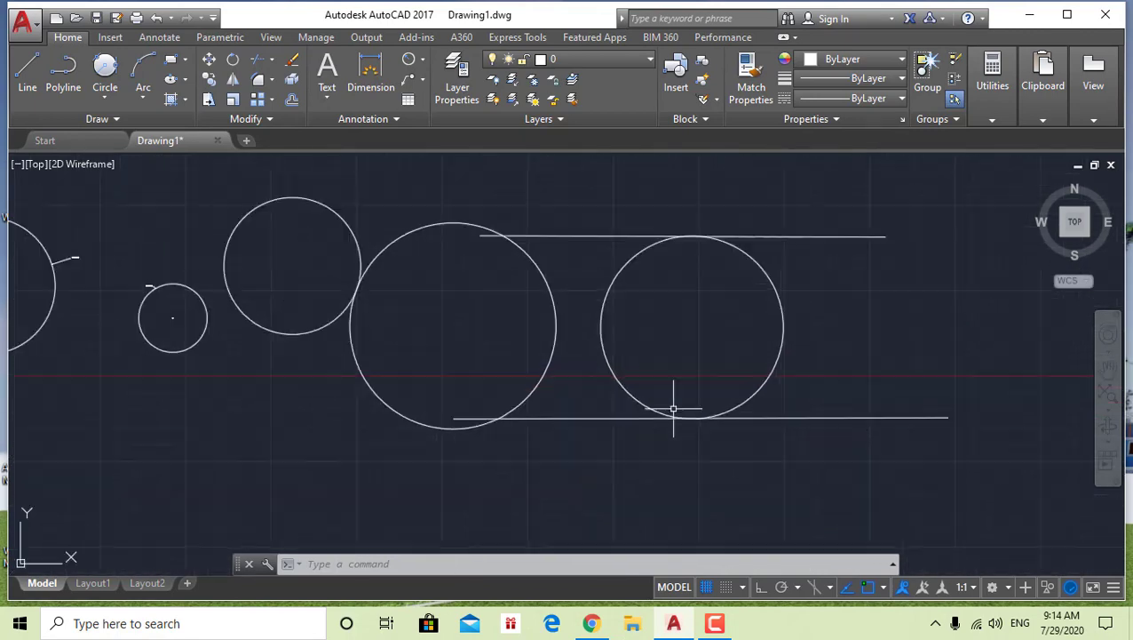
scroll(675, 412, "down", 10)
middle_click_drag(670, 405, 790, 422)
middle_click_drag(394, 348, 495, 367)
left_click(105, 95)
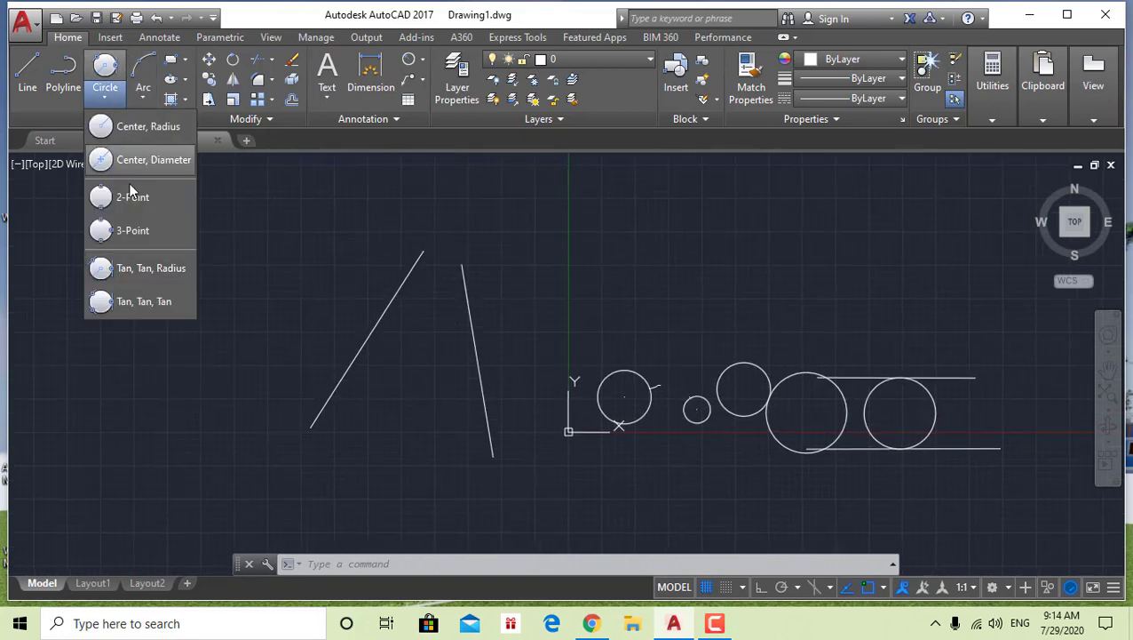
left_click(143, 270)
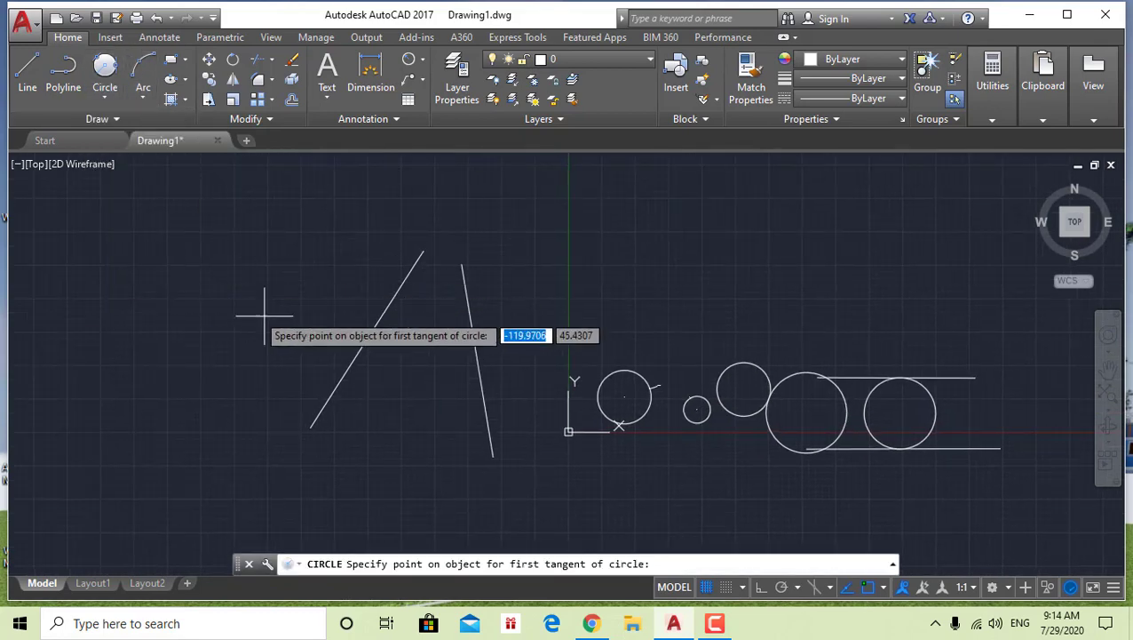
left_click(380, 324)
left_click(466, 323)
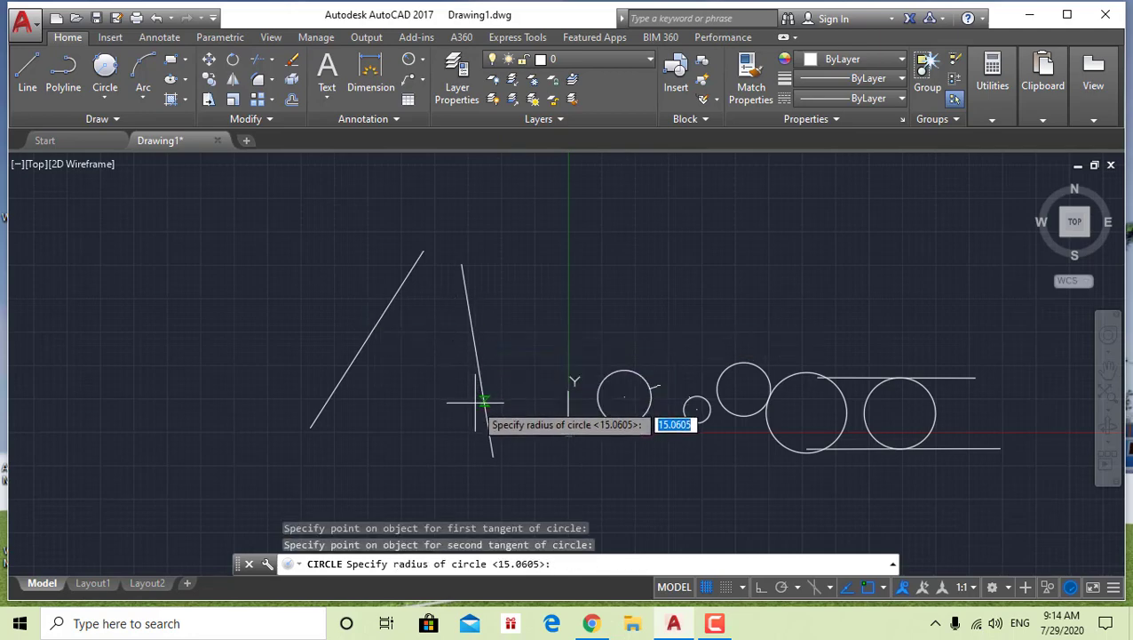
left_click(568, 552)
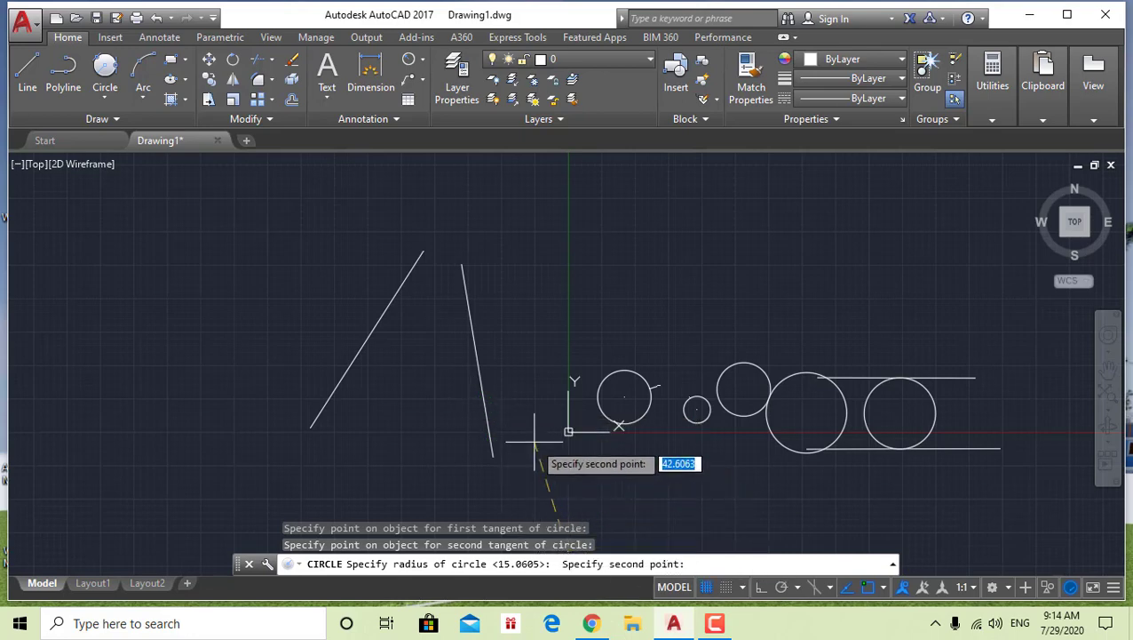
key("Escape")
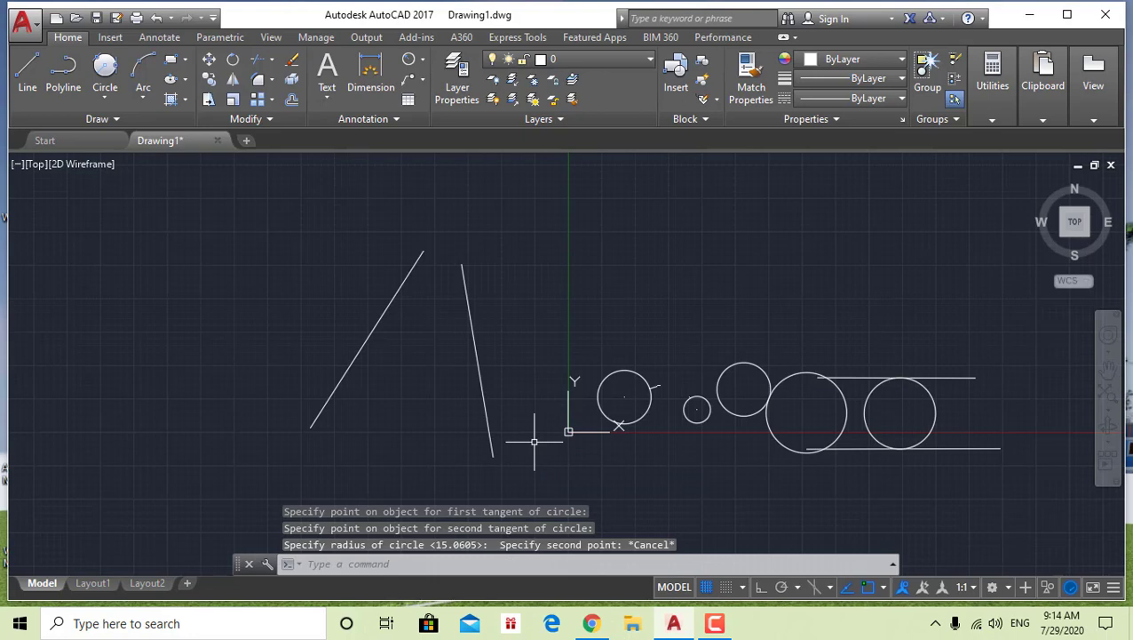
Draw a Tan, Tan, Radius circle of radius 30 tangent to the slanted line and the steep line left of the origin
left_click(104, 100)
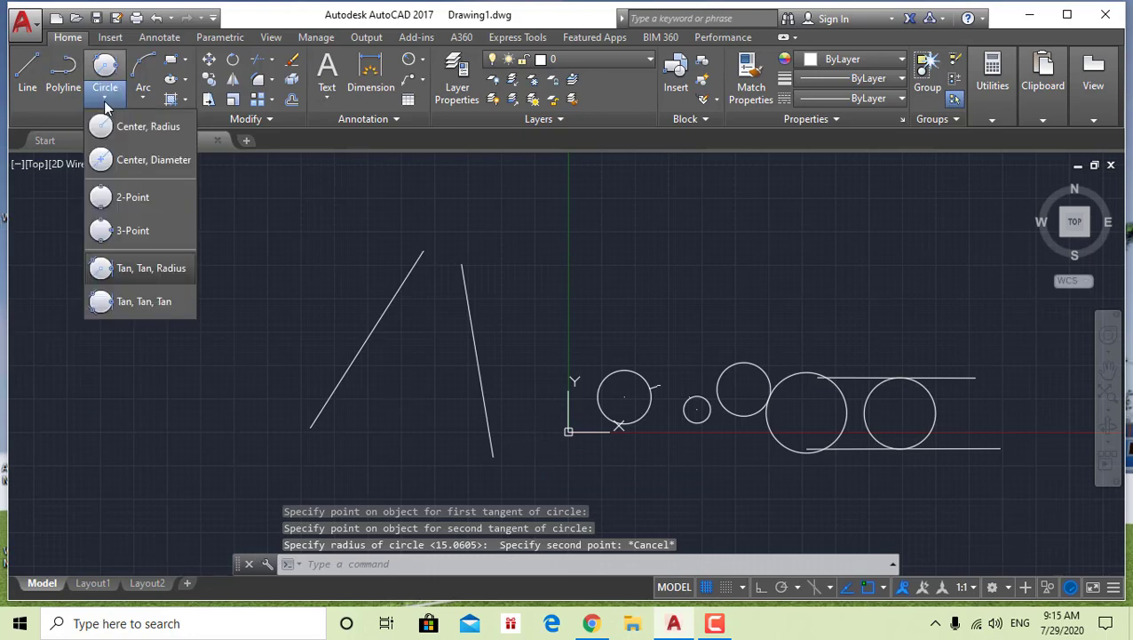
left_click(162, 264)
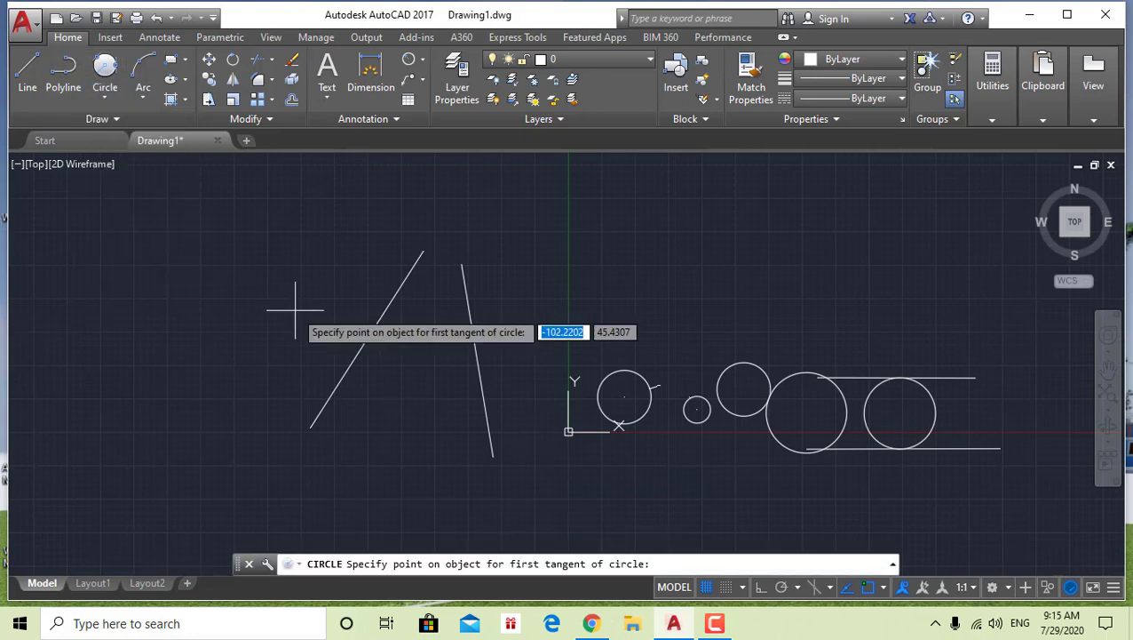
left_click(375, 324)
left_click(464, 334)
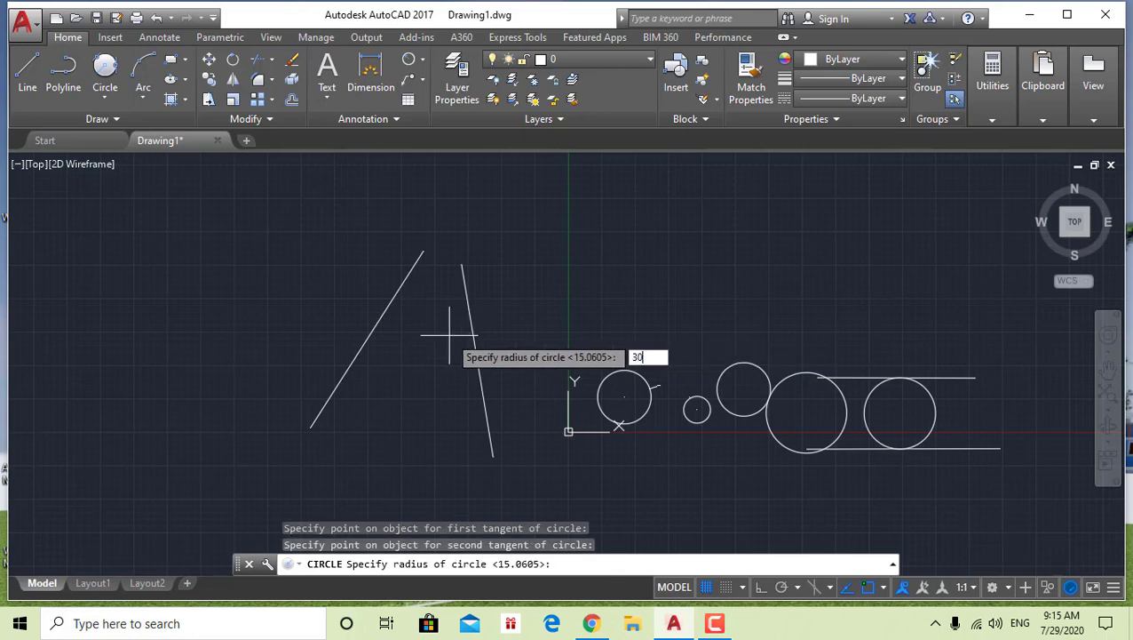
key("Return")
middle_click_drag(421, 400, 434, 327)
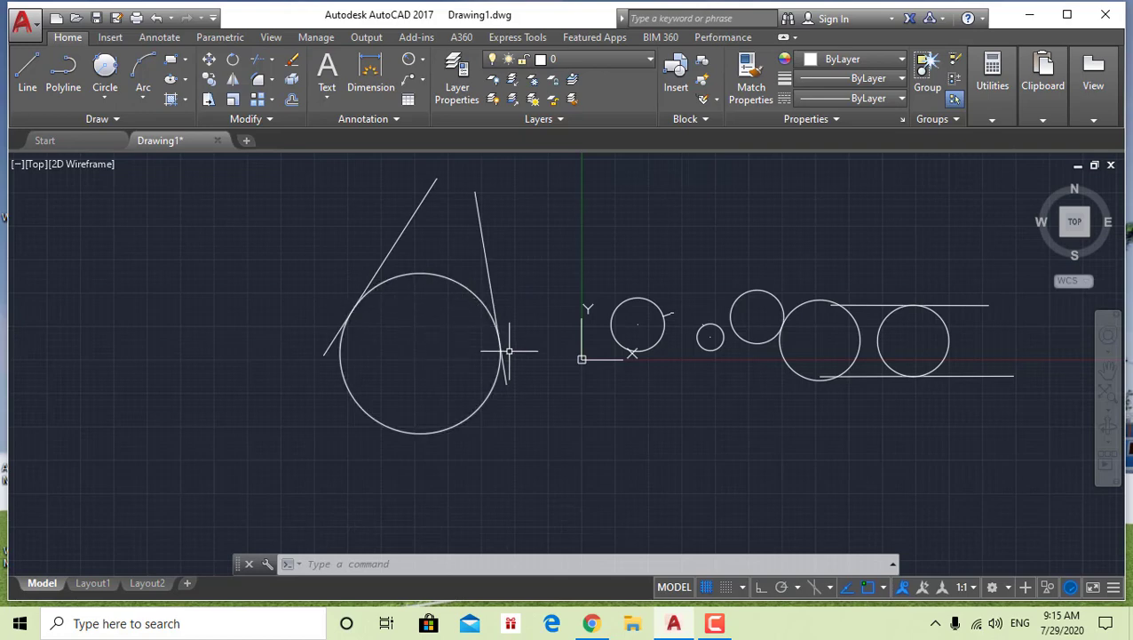
Examine closely the tangency between the radius 30 circle and the steep line
scroll(509, 351, "up", 6)
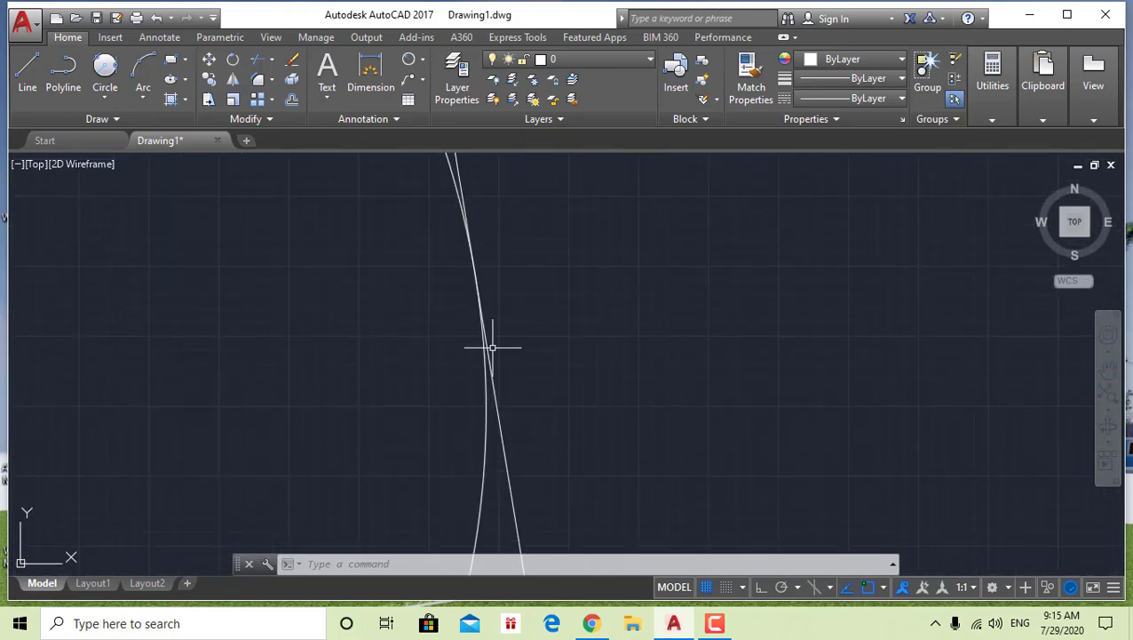
scroll(485, 300, "up", 2)
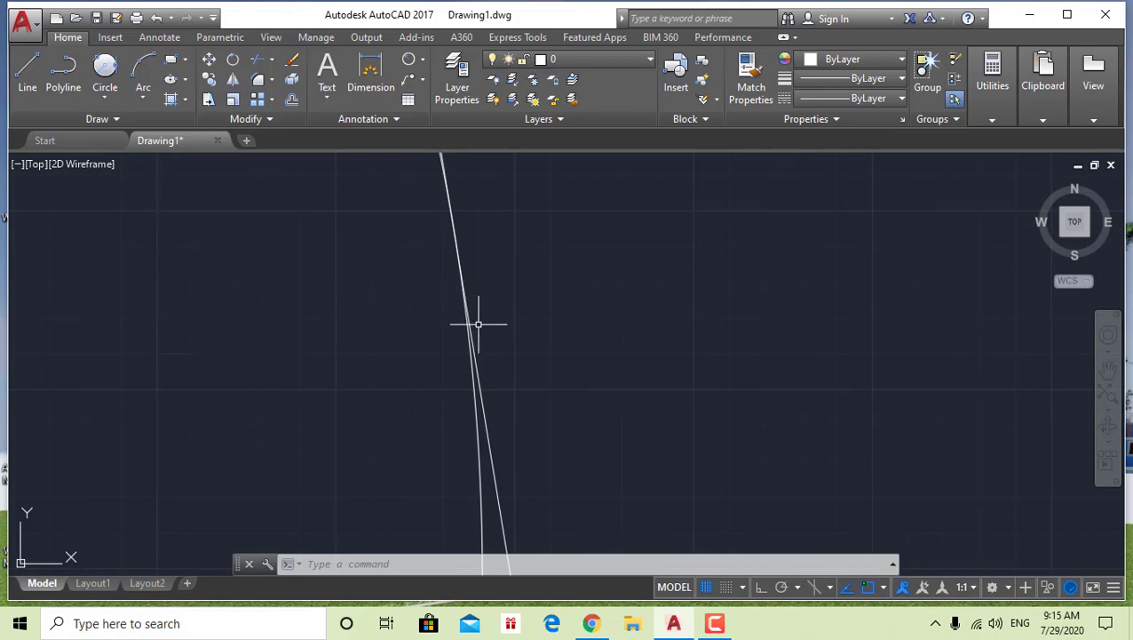
scroll(477, 324, "down", 3)
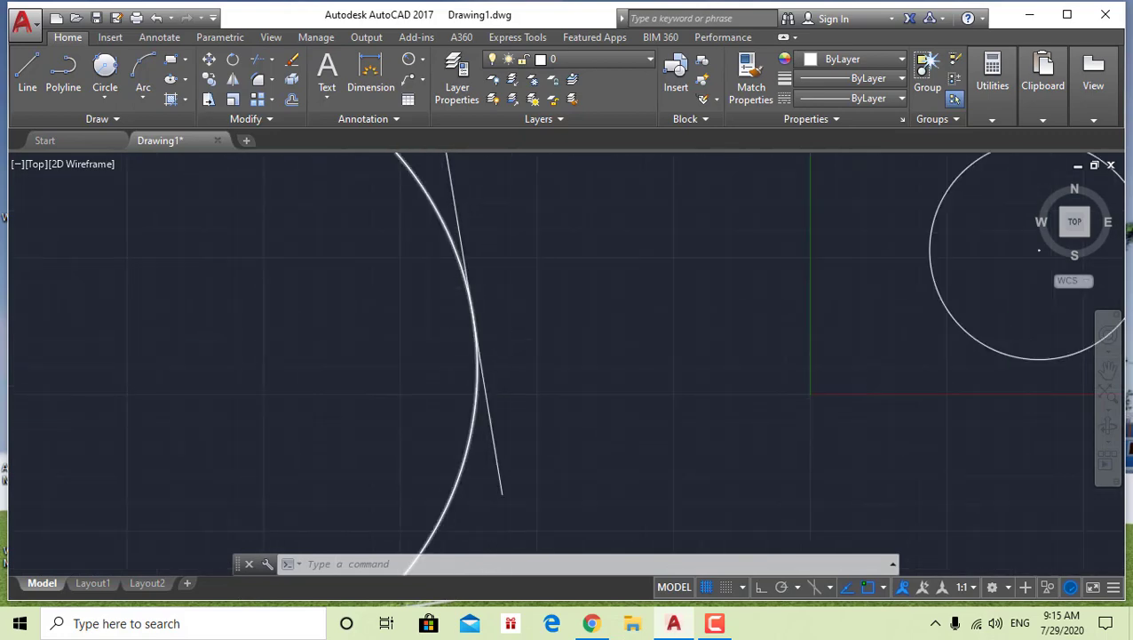
scroll(474, 316, "down", 3)
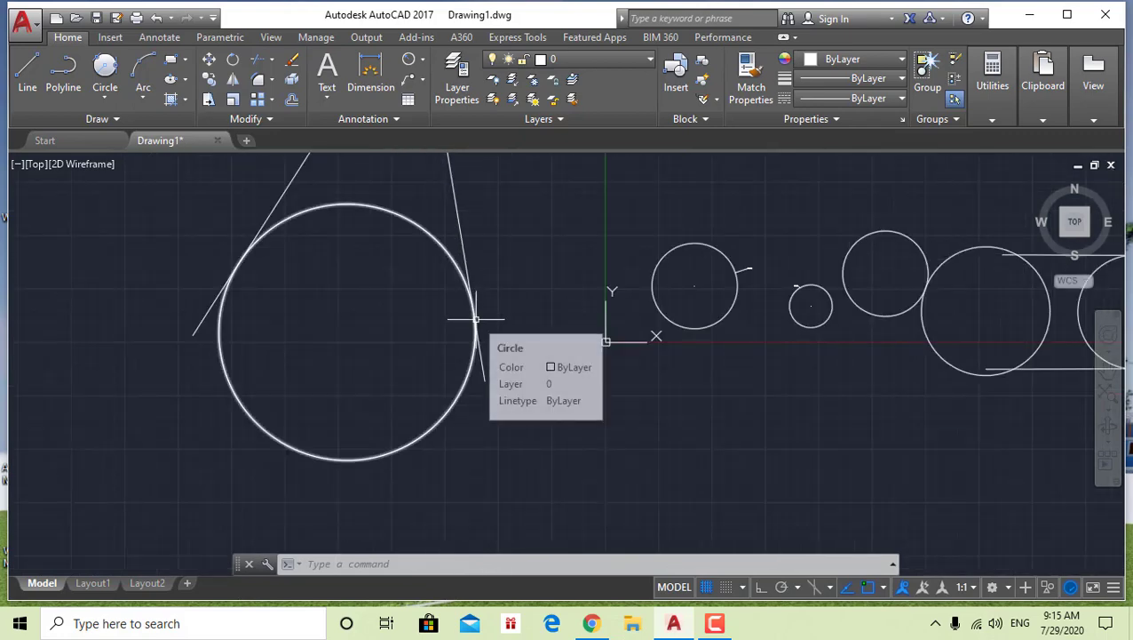
middle_click_drag(476, 319, 496, 339)
scroll(480, 320, "up", 2)
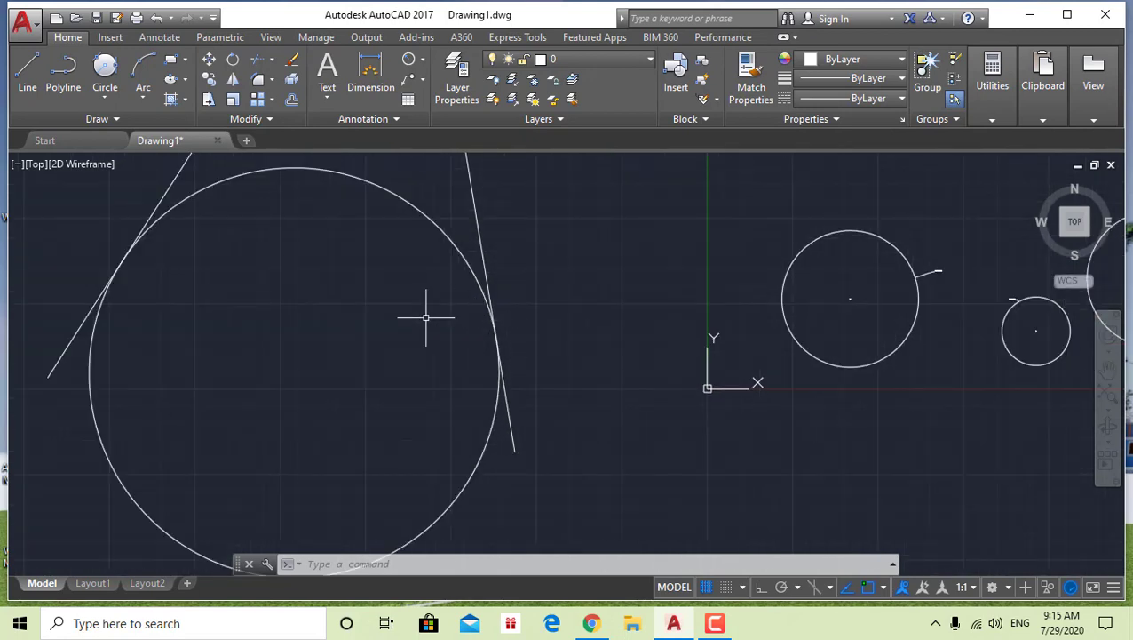
scroll(469, 351, "up", 10)
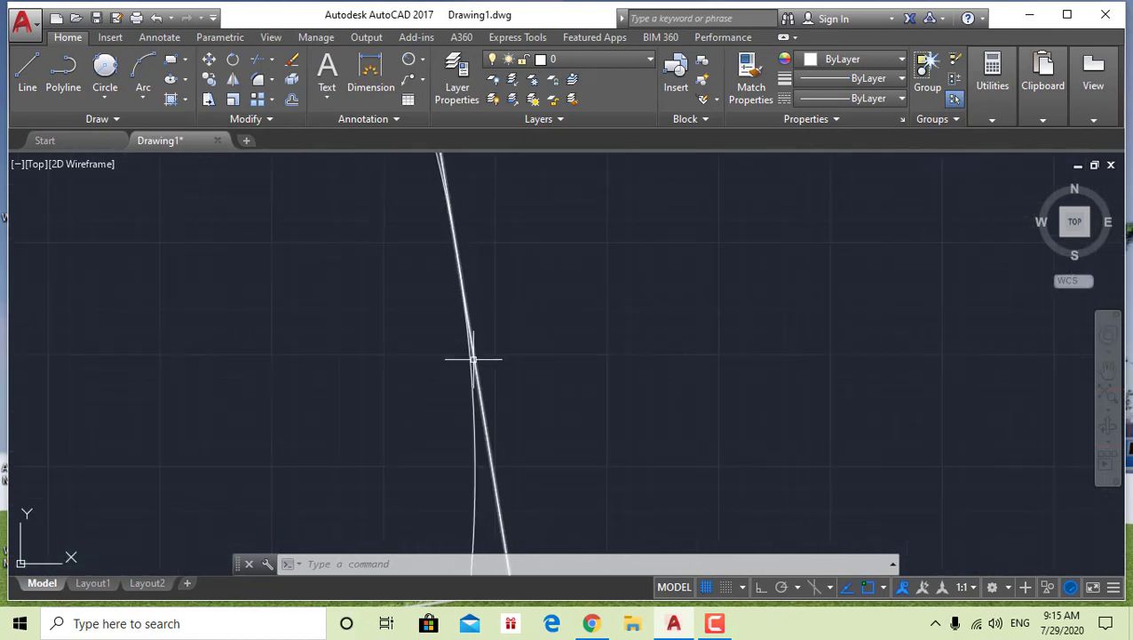
scroll(473, 357, "down", 15)
scroll(438, 337, "up", 4)
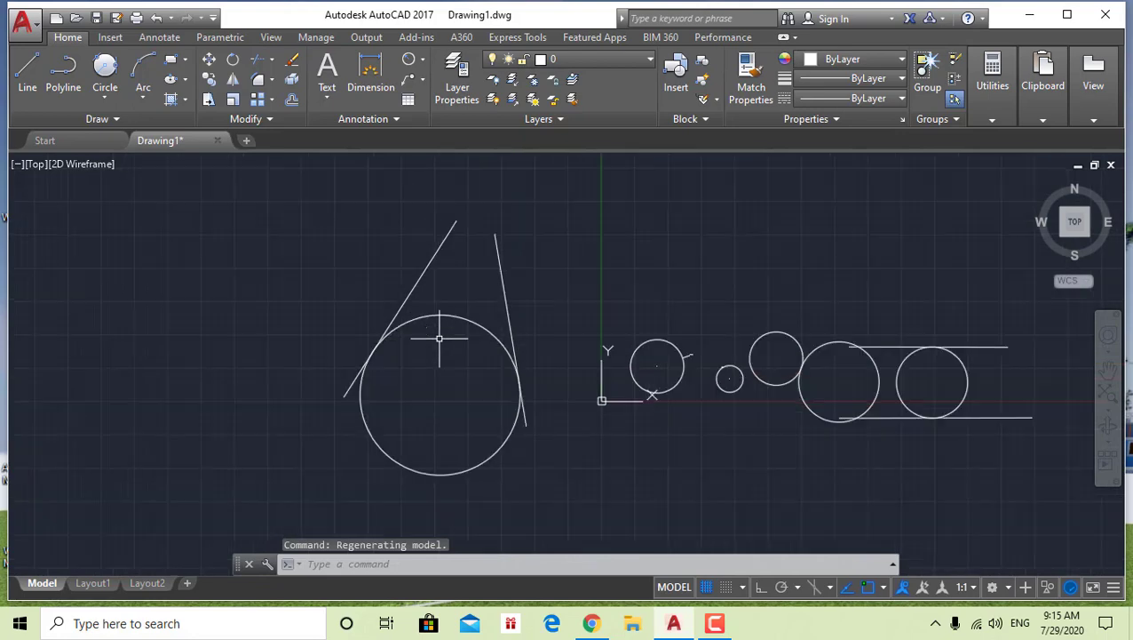
Draw a Tan, Tan, Radius circle of radius 10 tangent to the slanted and steep lines near their upper ends
left_click(110, 102)
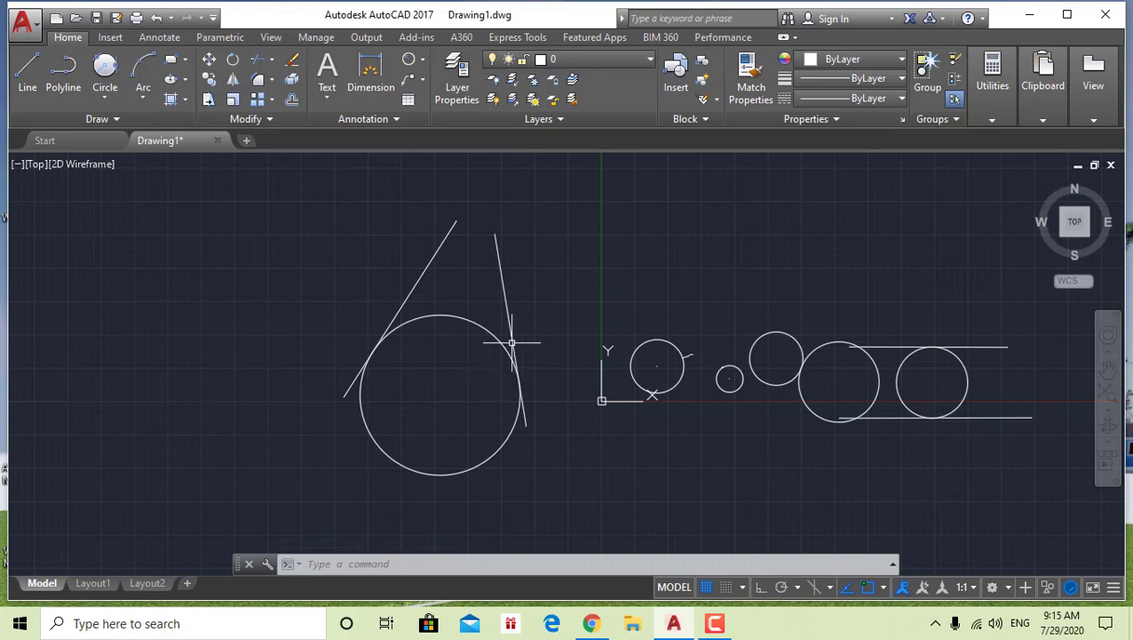
left_click(105, 100)
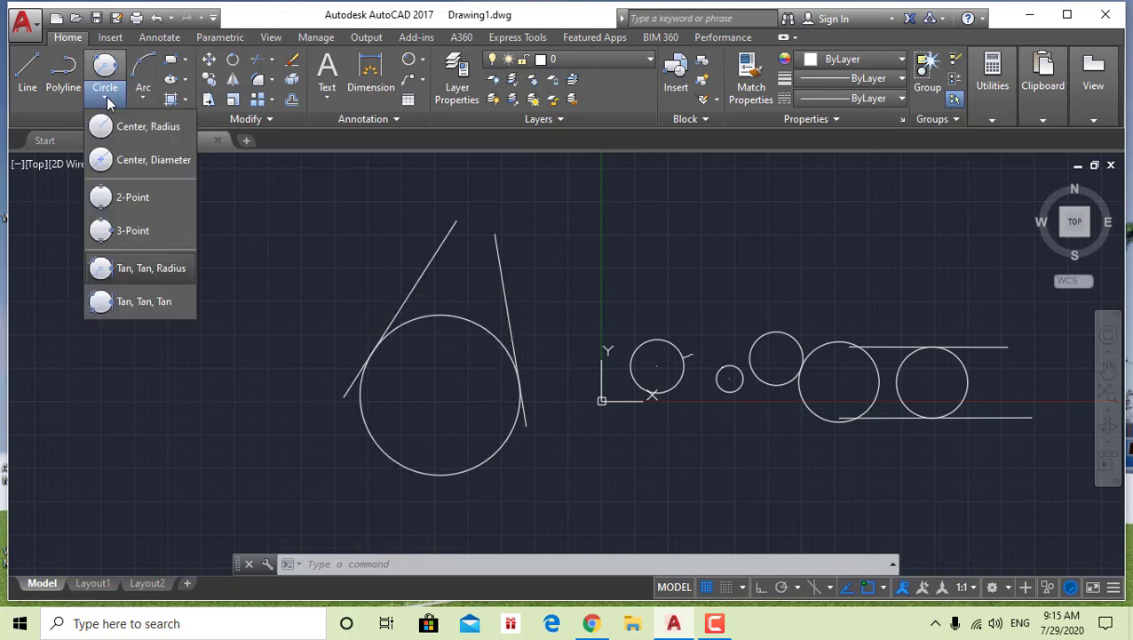
left_click(142, 267)
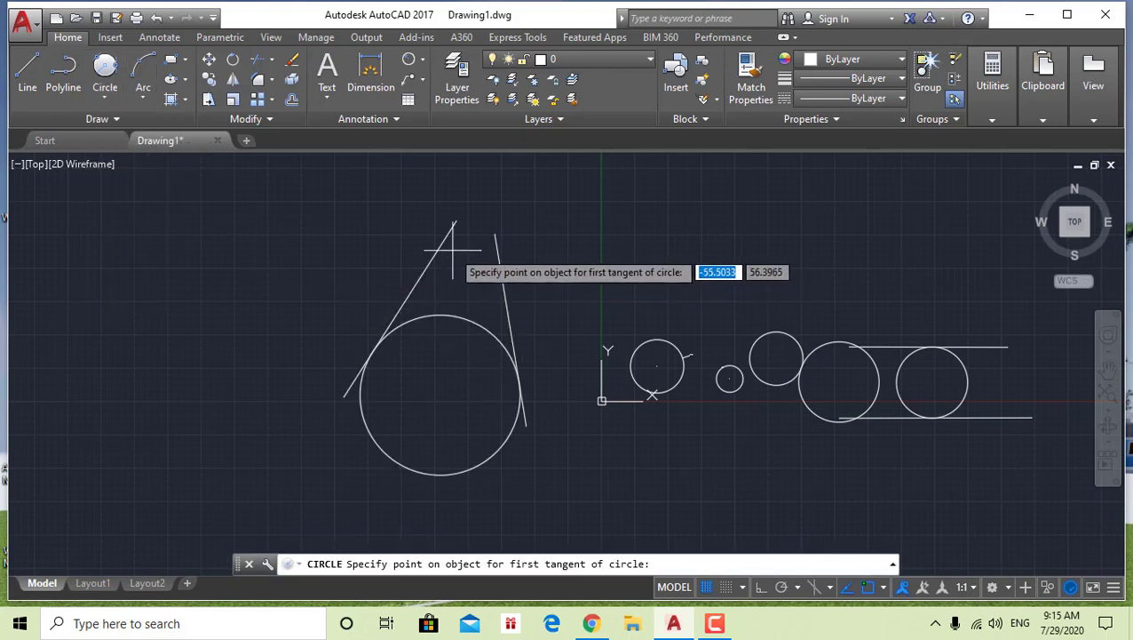
scroll(435, 245, "up", 3)
left_click(434, 234)
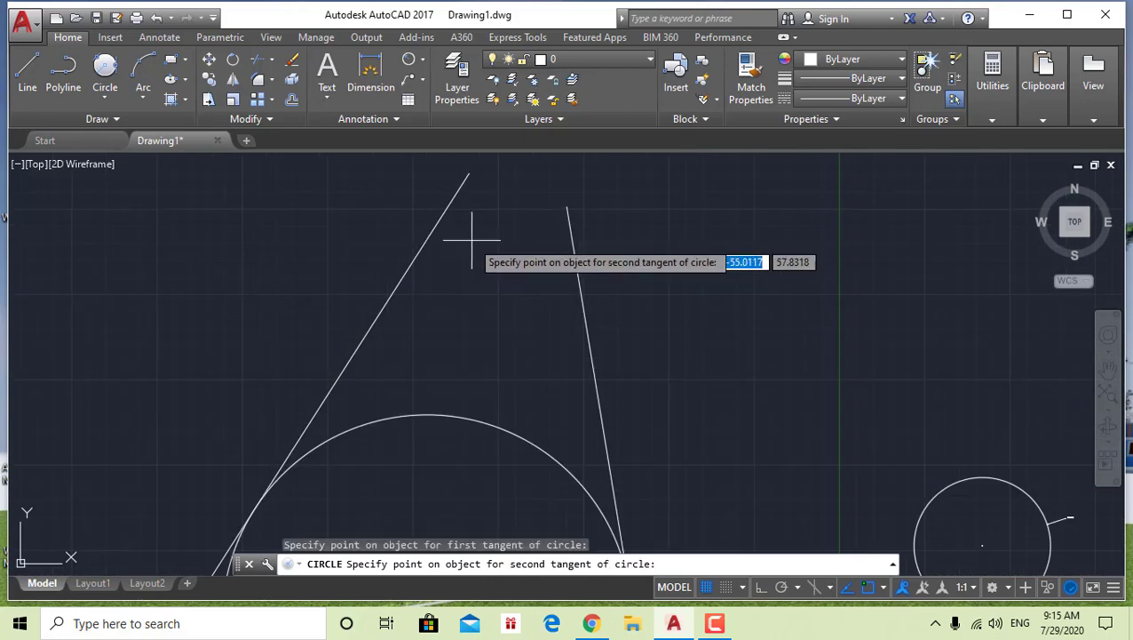
left_click(577, 253)
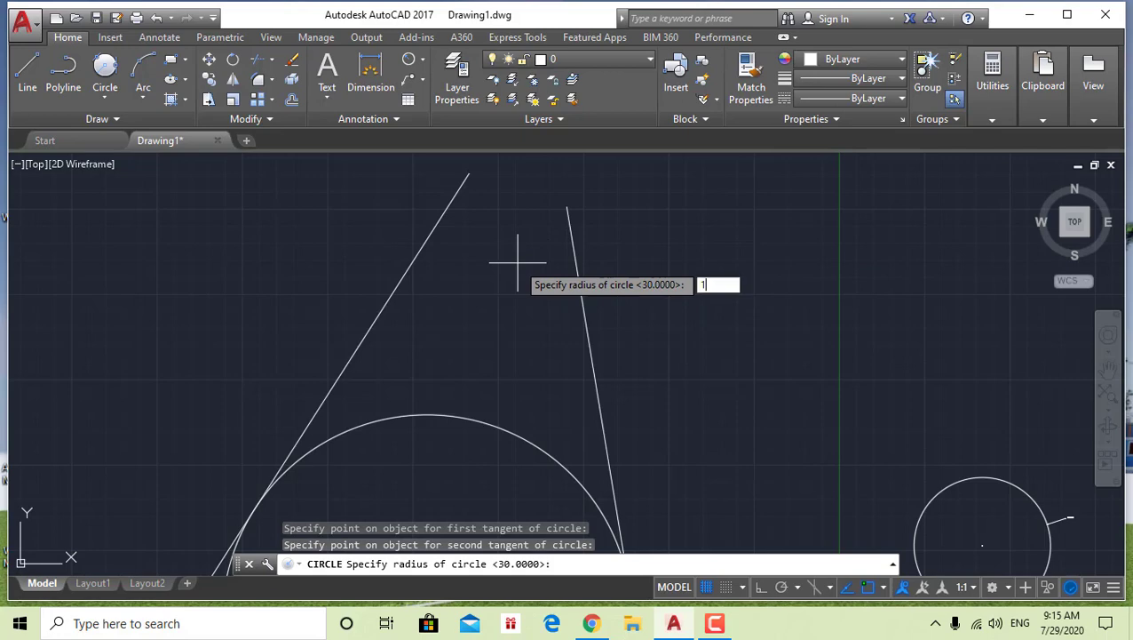
key("Return")
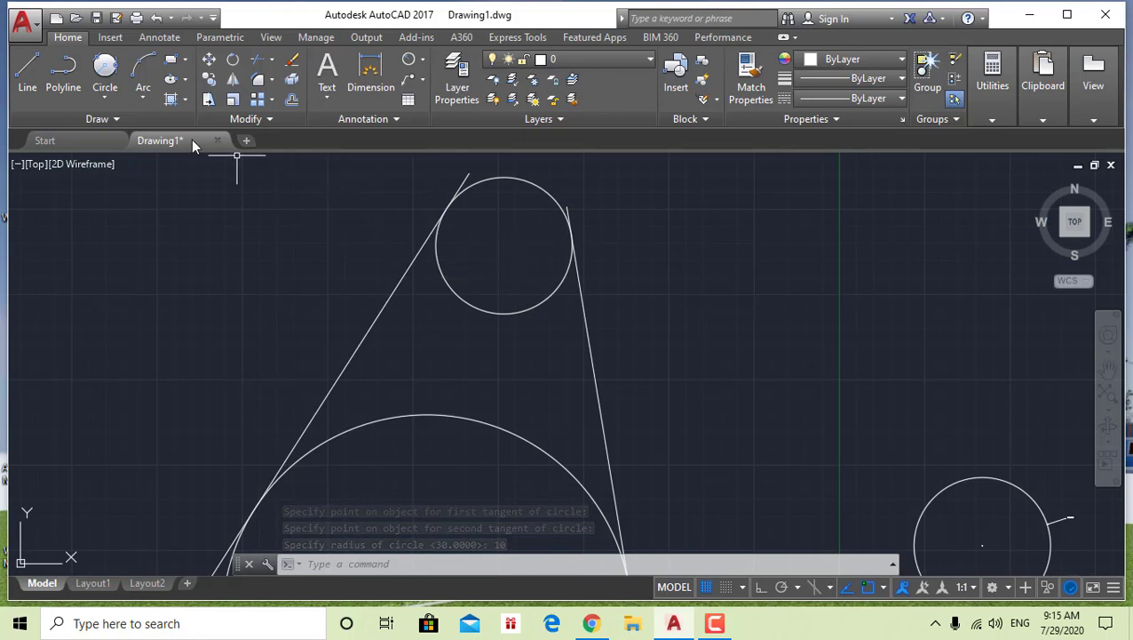
Draw a Tan, Tan, Tan circle tangent to the slanted line, the steep line and the underside of the radius 10 circle
left_click(106, 92)
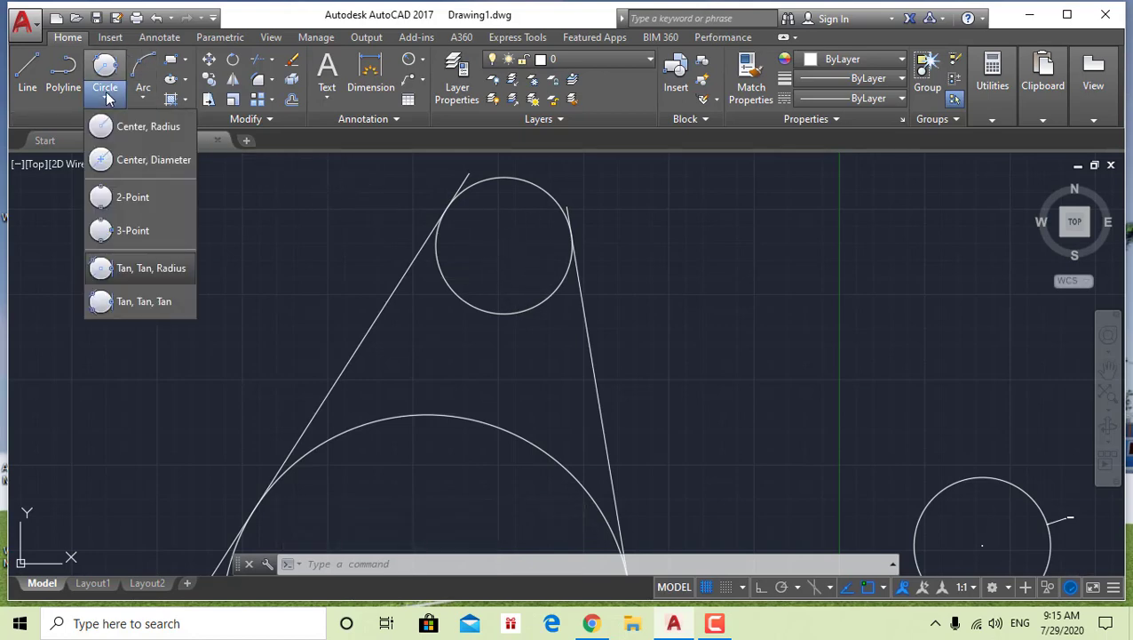
left_click(149, 306)
left_click(365, 336)
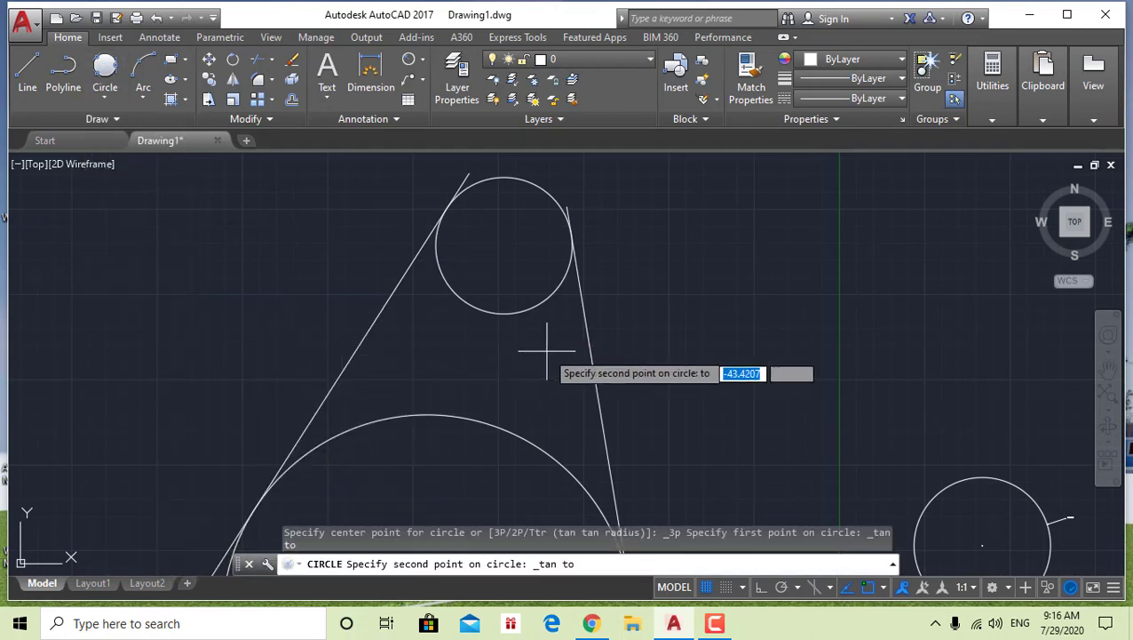
left_click(586, 354)
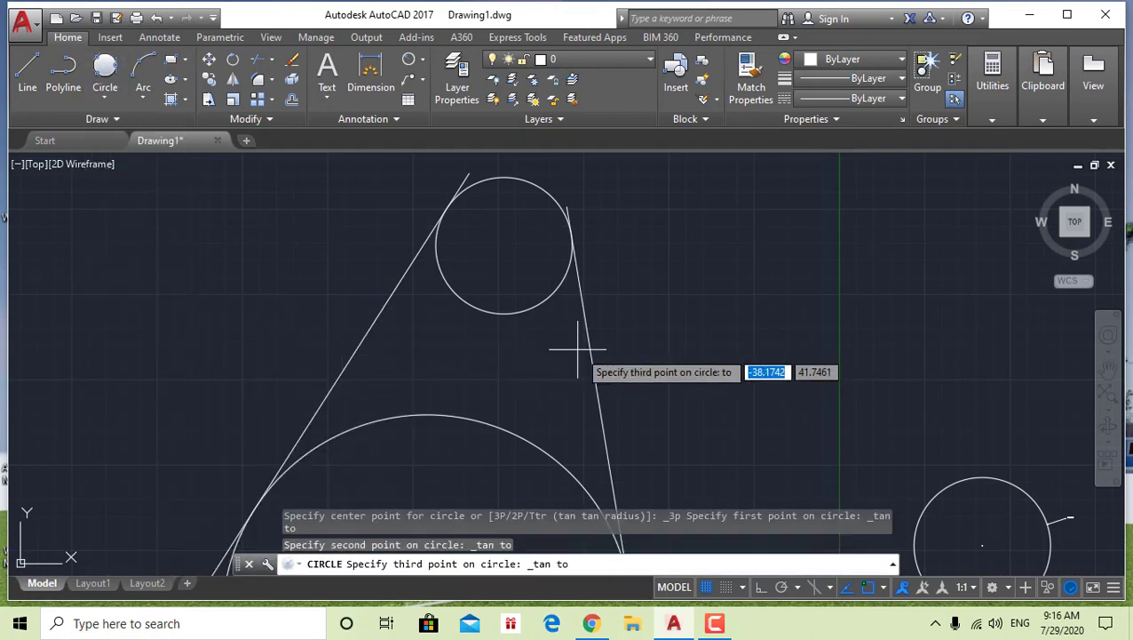
left_click(500, 315)
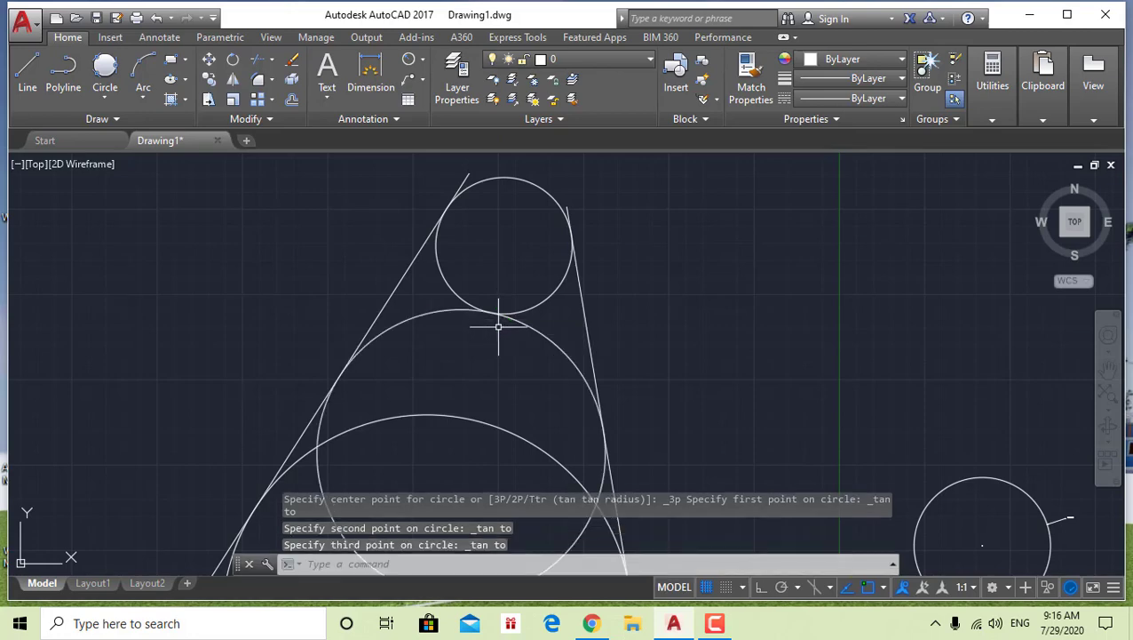
scroll(498, 327, "down", 5)
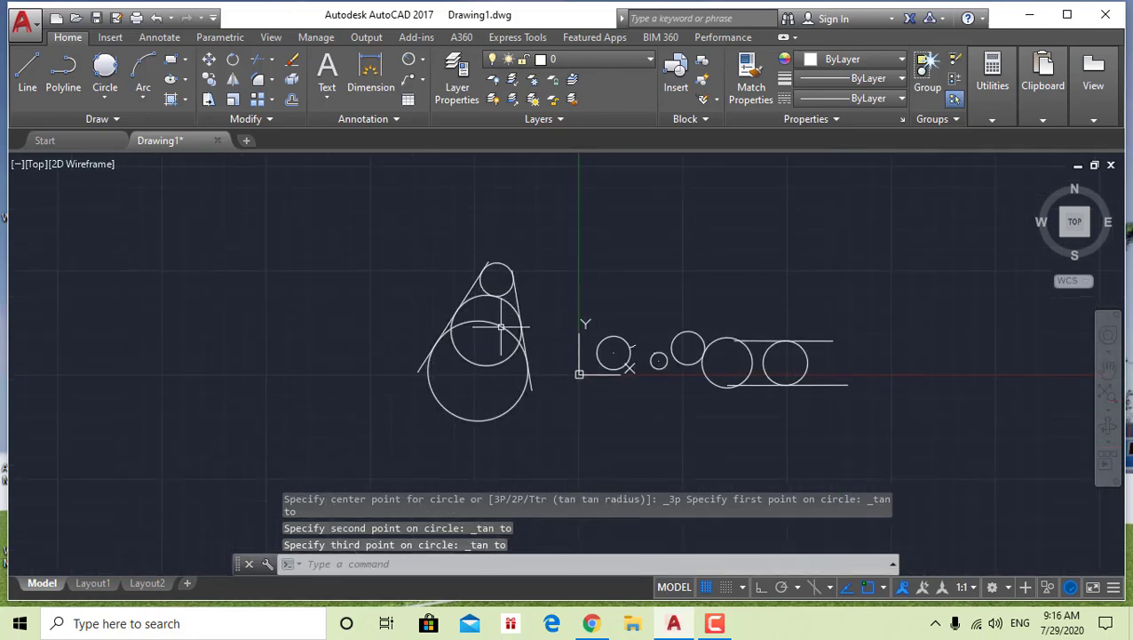
scroll(500, 327, "up", 4)
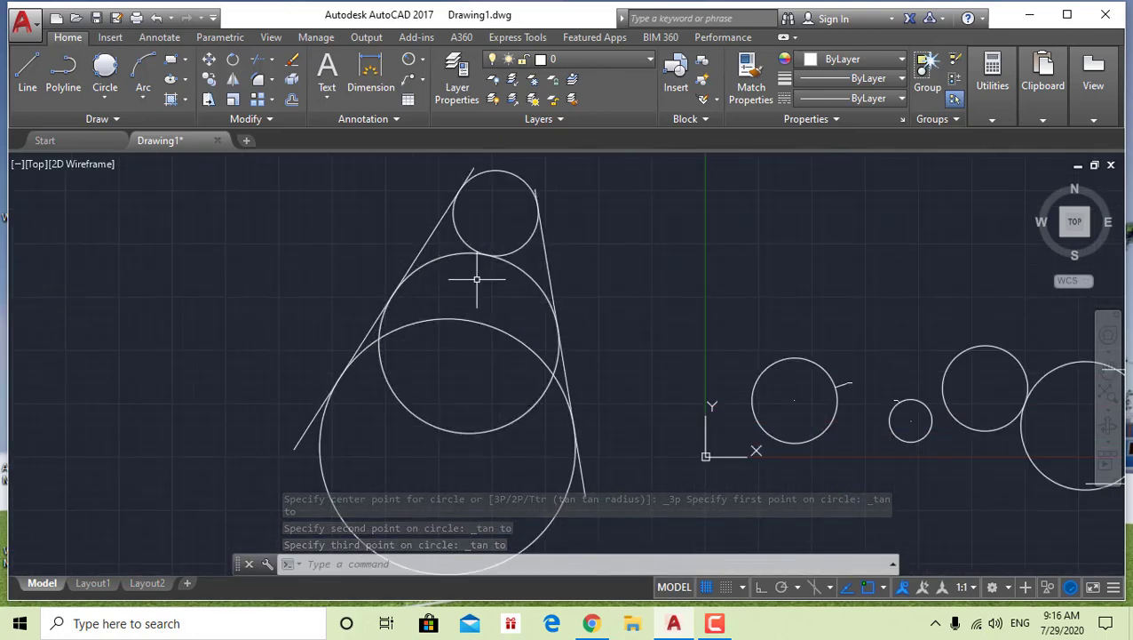
scroll(479, 293, "down", 5)
left_click(109, 100)
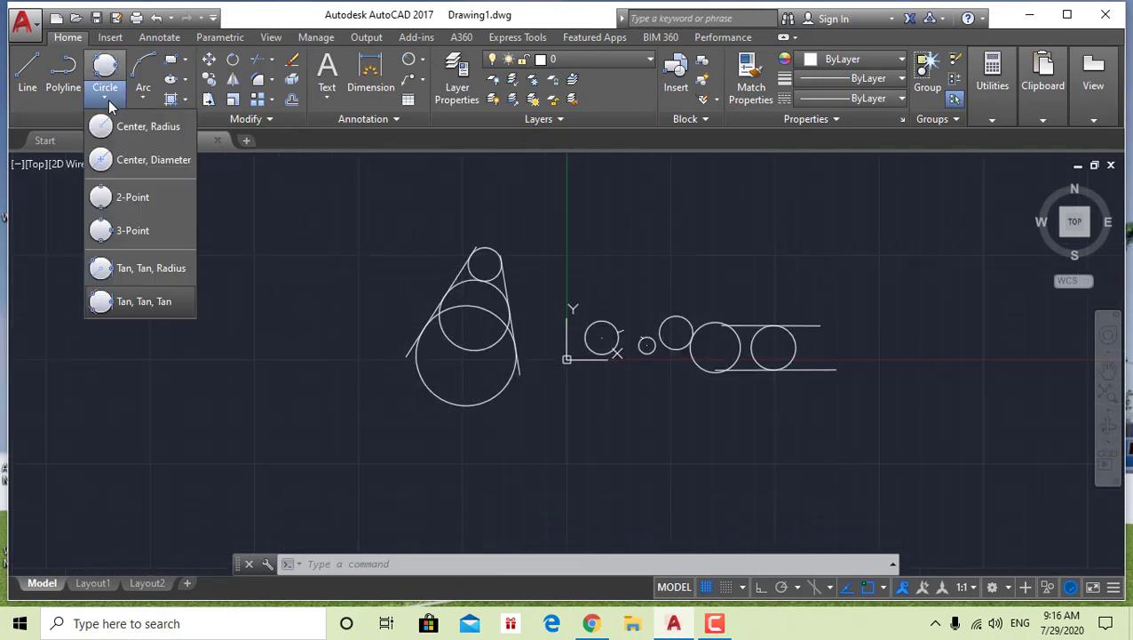
left_click(110, 104)
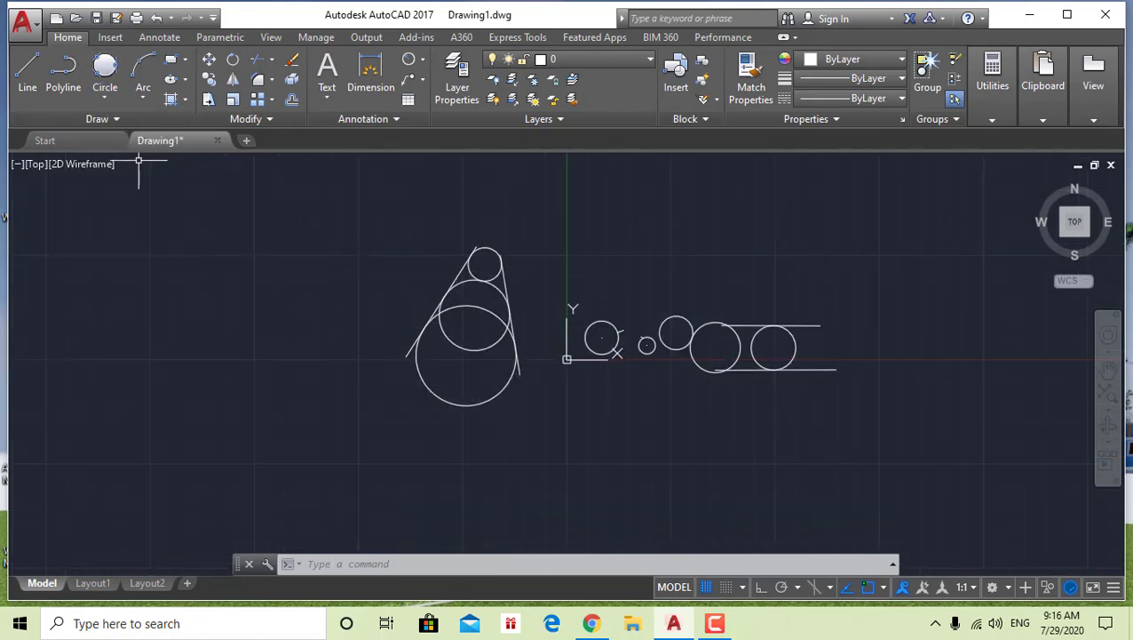